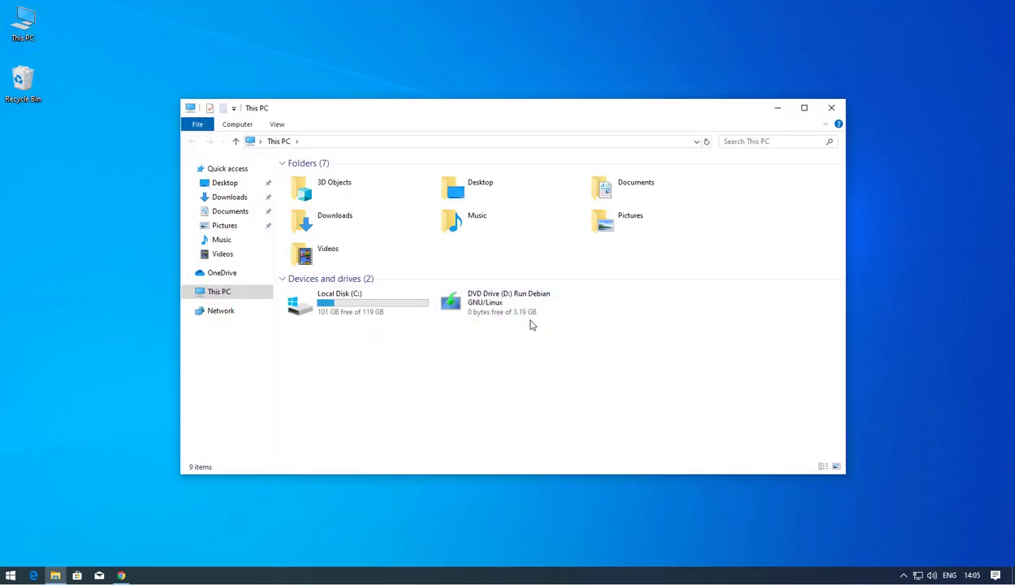
Step: Close the This PC File Explorer window showing Local Disk (C:) and the DVD drive
left_click(830, 109)
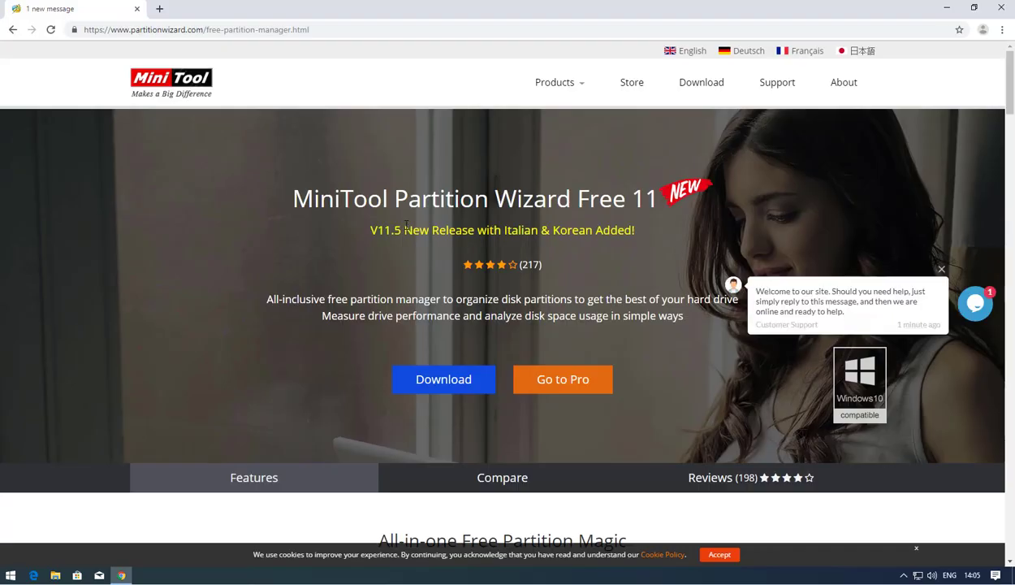
Step: Download pw11-free.exe from the MiniTool Partition Wizard Free page and run it from its folder
left_click(438, 380)
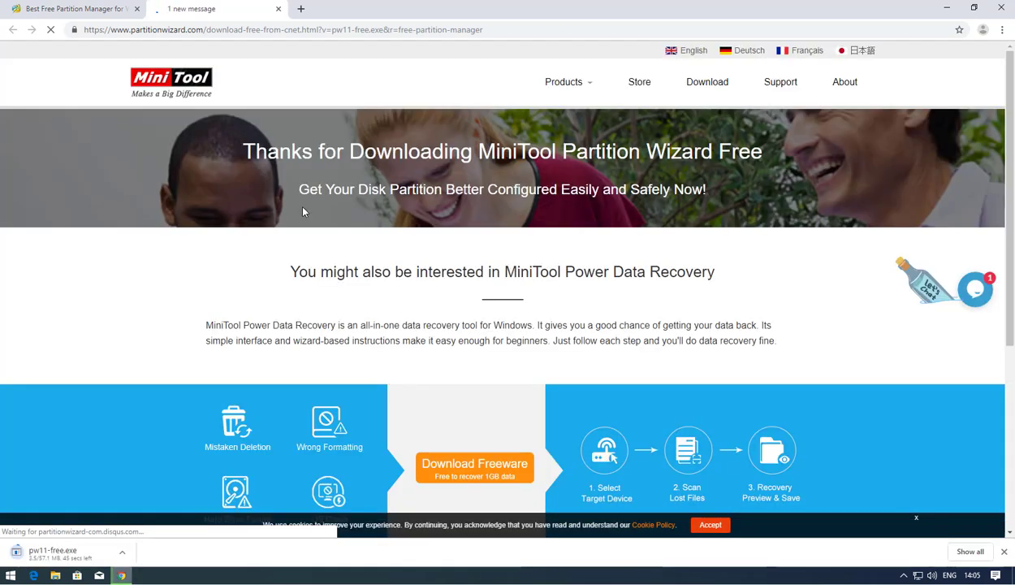
scroll(512, 399, "down", 4)
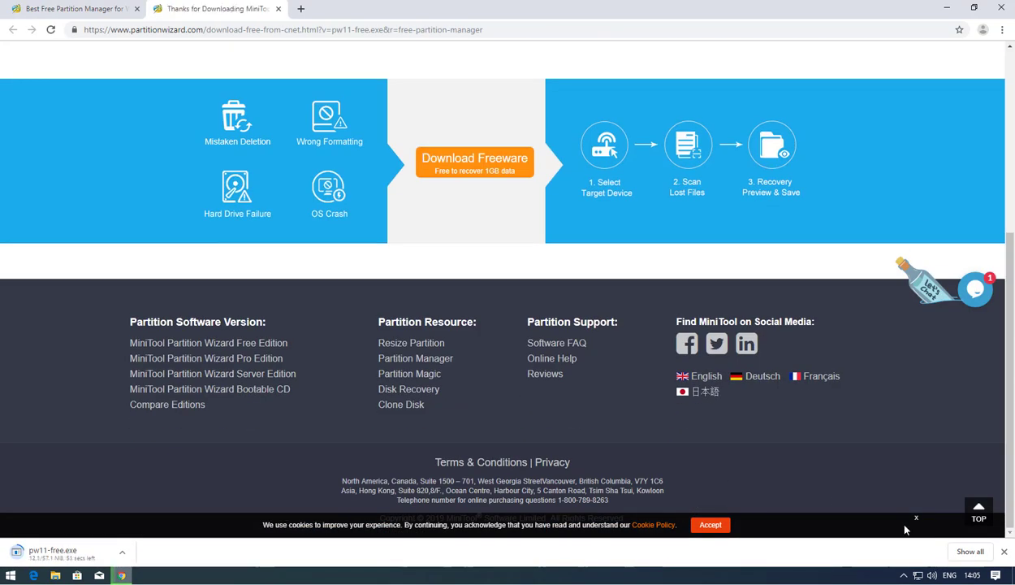
left_click(970, 552)
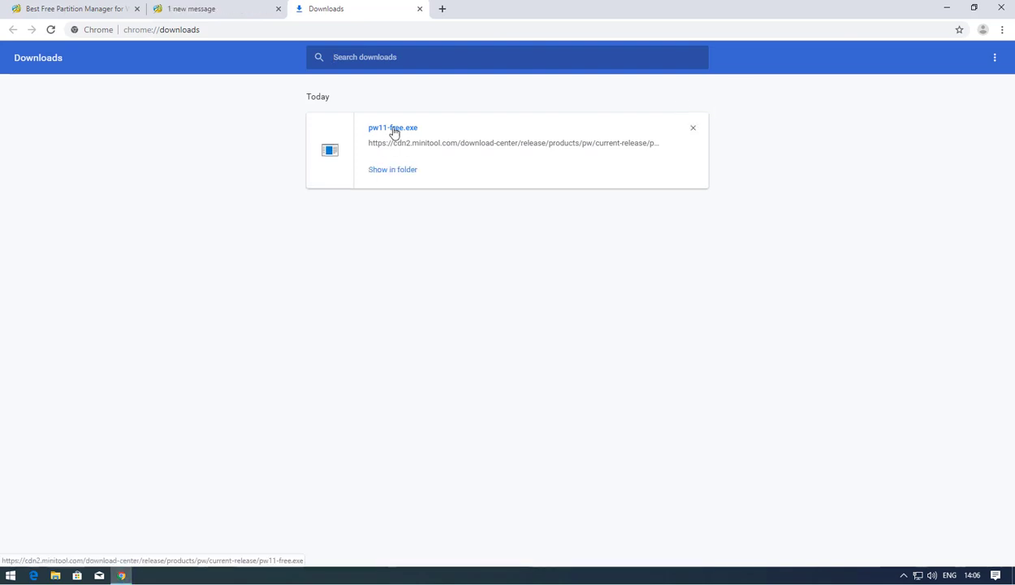
left_click(394, 169)
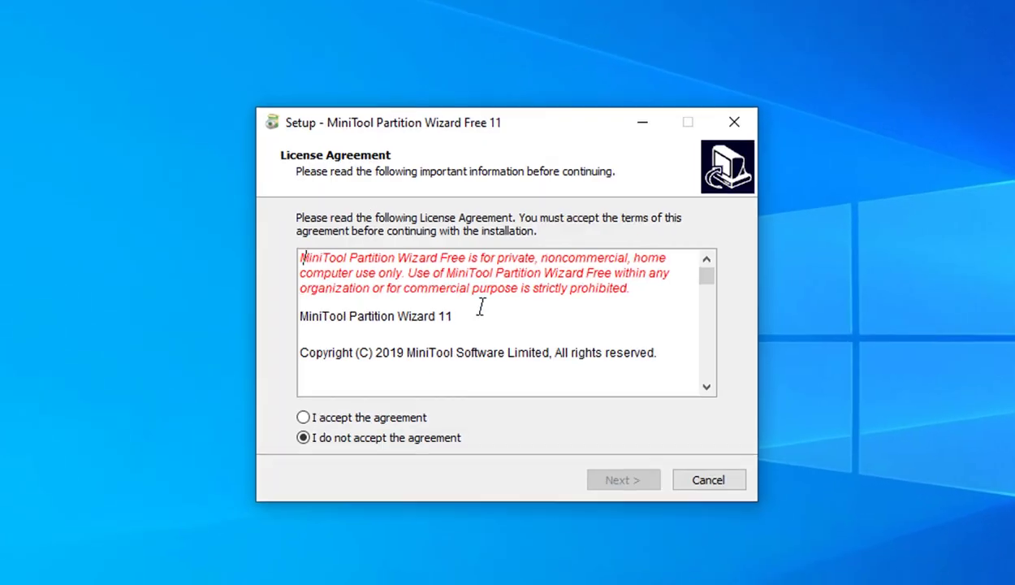
Step: Install Partition Wizard Free 11, accepting the license and declining Avast, with launch enabled
left_click(307, 415)
left_click(601, 496)
left_click(605, 498)
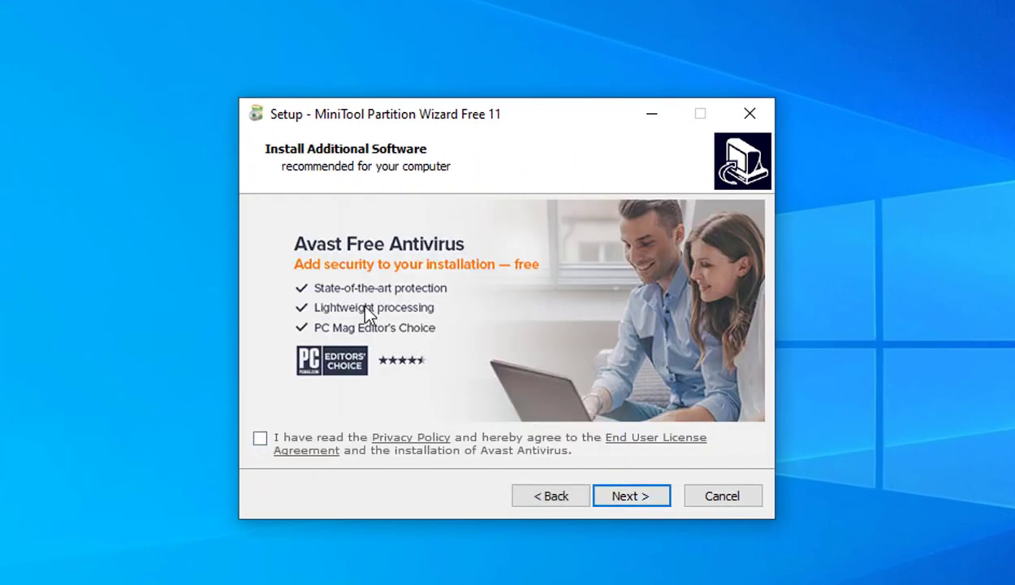
left_click(619, 499)
left_click(619, 499)
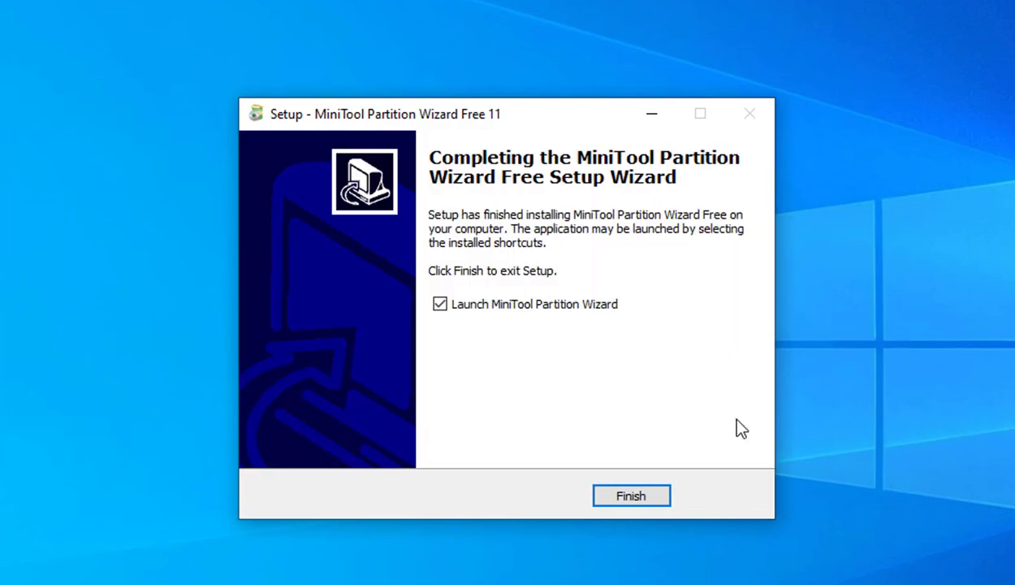
left_click(631, 496)
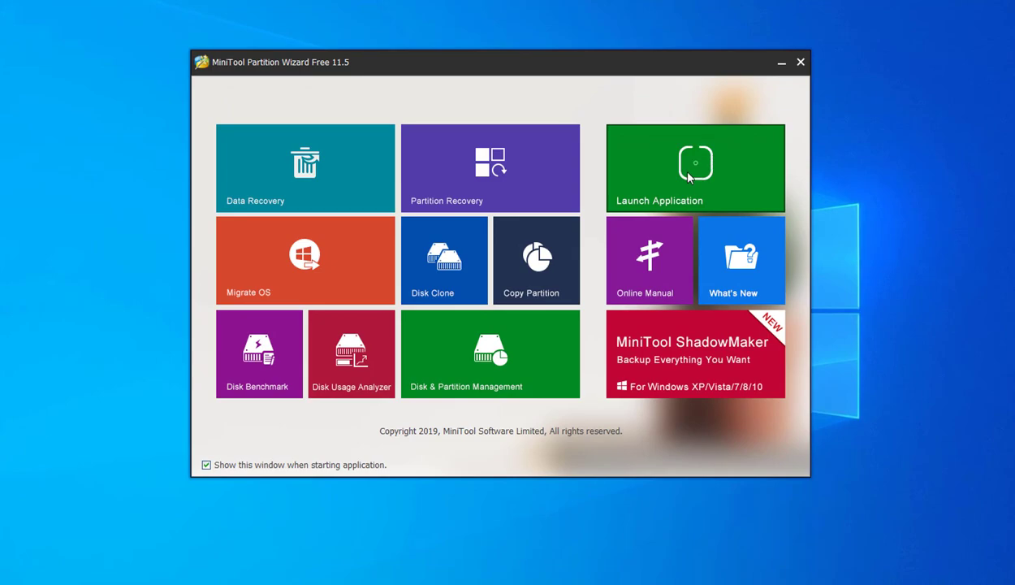
Step: Resize C: down to 69.37 GB with Move/Resize, leaving 50.06 GB unallocated
left_click(689, 177)
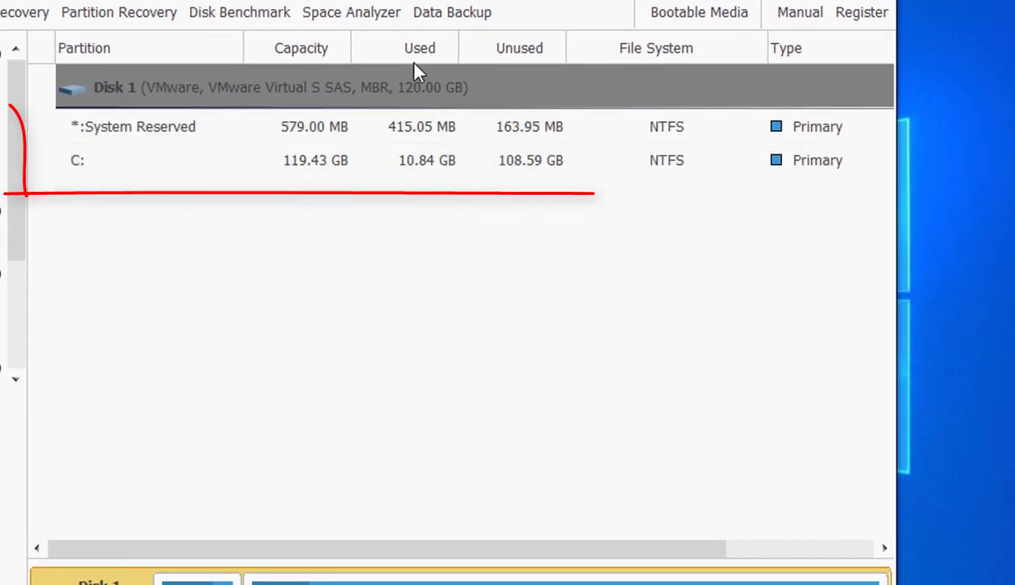
left_click(527, 163)
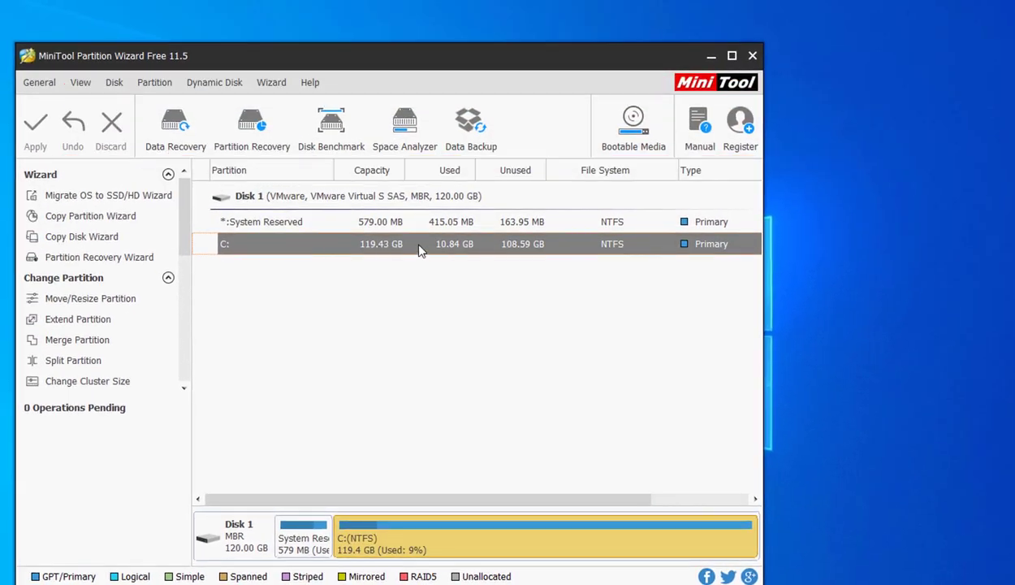
right_click(420, 250)
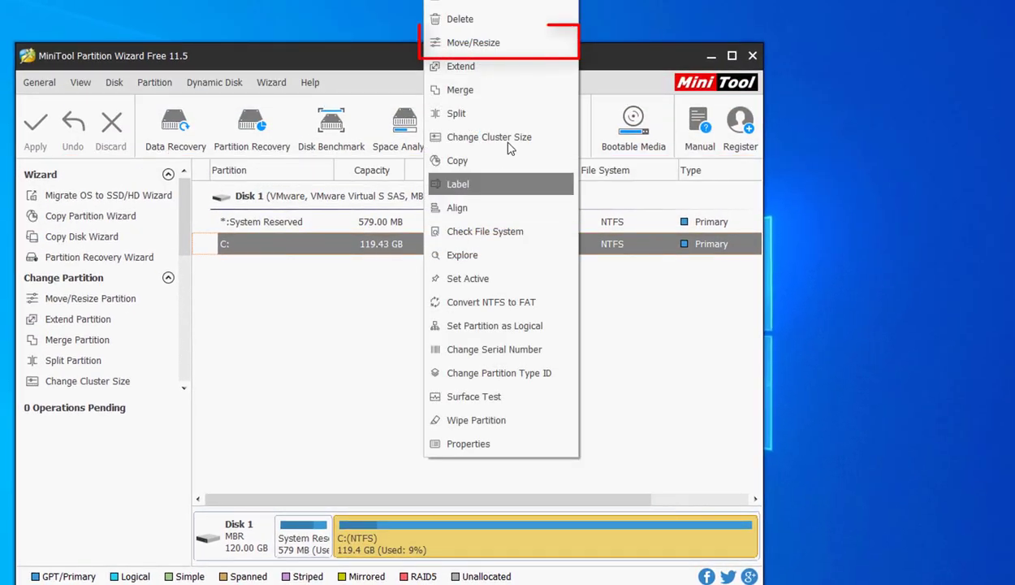
left_click(471, 45)
left_click_drag(793, 248, 598, 250)
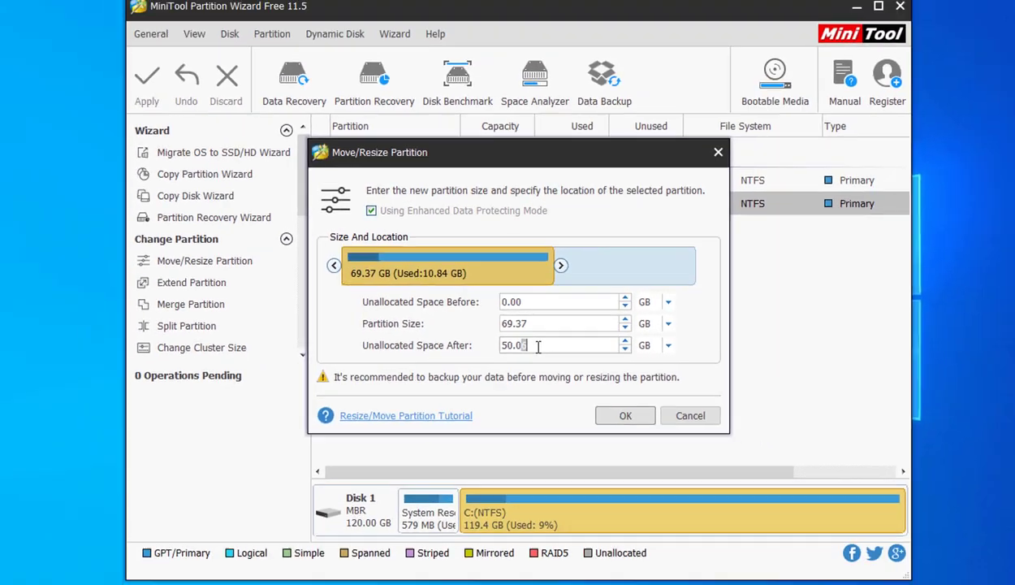
key("Return")
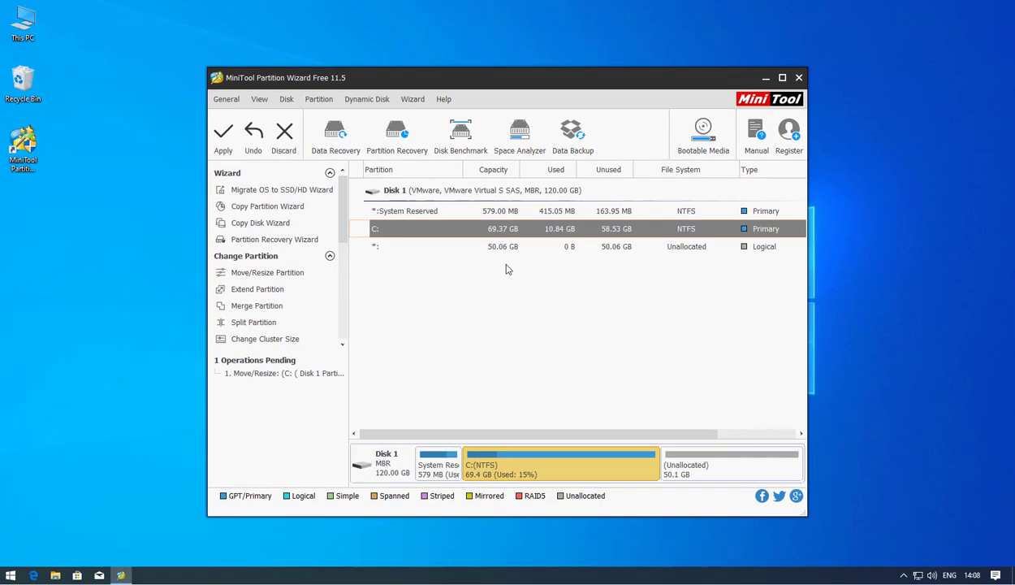
Step: Apply the pending C: resize and restart Windows now so the shrink runs
left_click(483, 247)
left_click(551, 225)
left_click(524, 247)
left_click(224, 132)
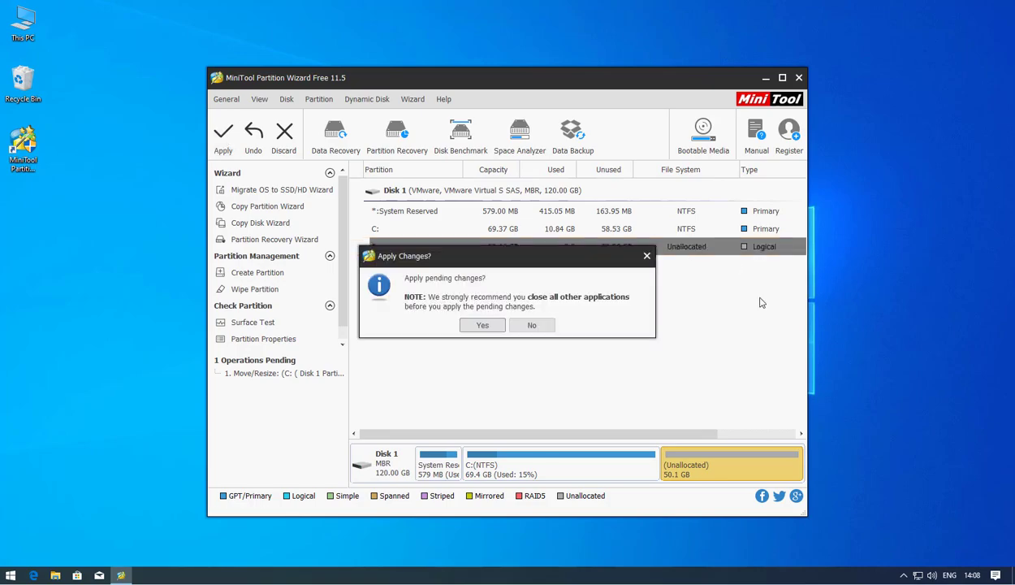
left_click(484, 328)
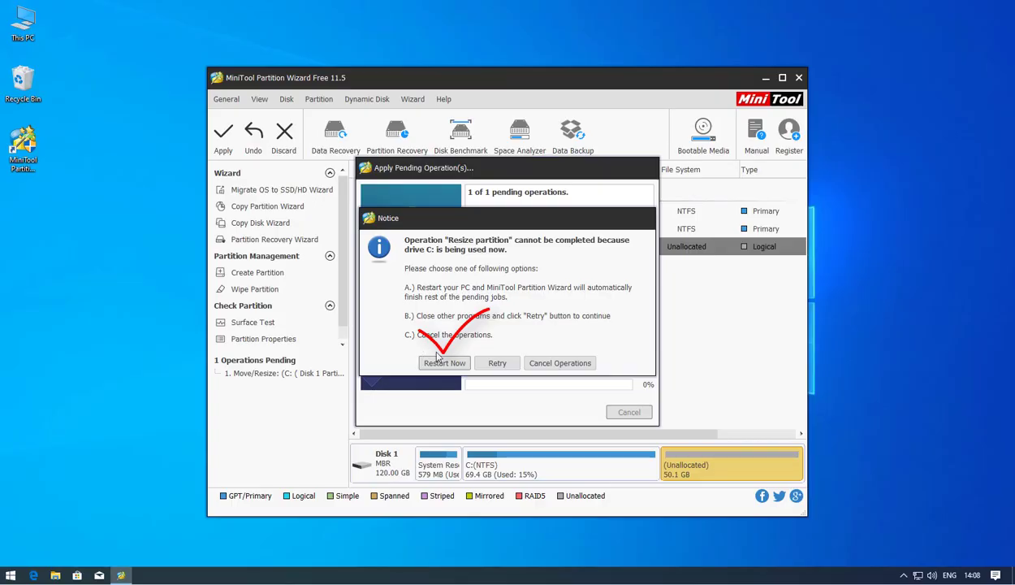
left_click(443, 364)
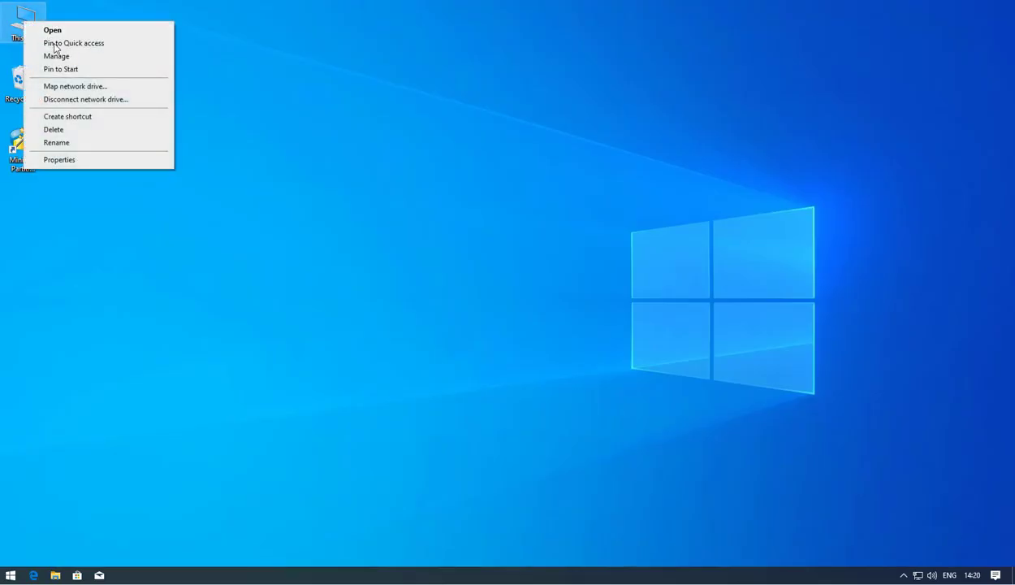
Step: Verify in Disk Management that 50.06 GB sits unallocated after C:, then close Computer Management
left_click(64, 58)
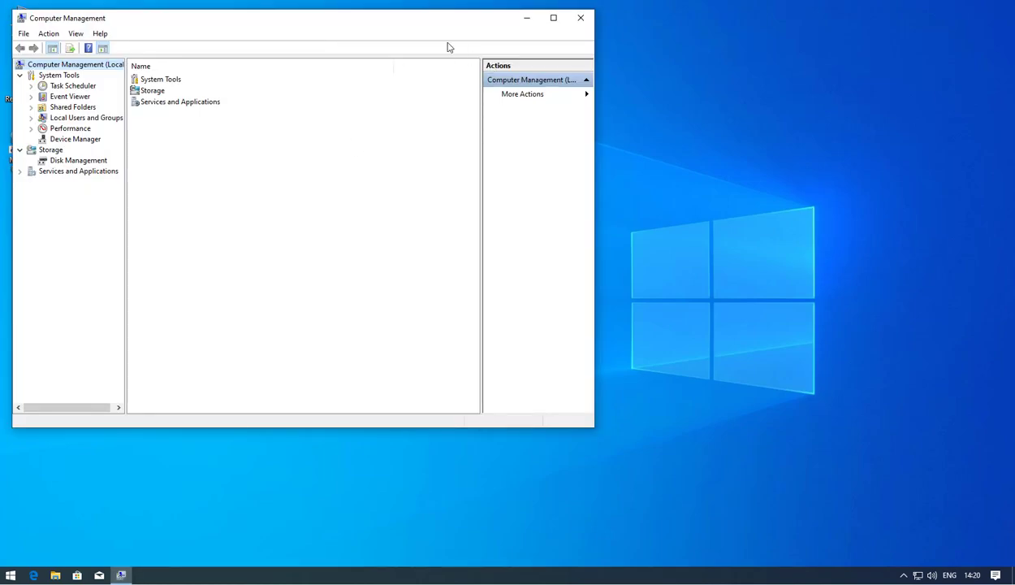
left_click_drag(388, 29, 551, 74)
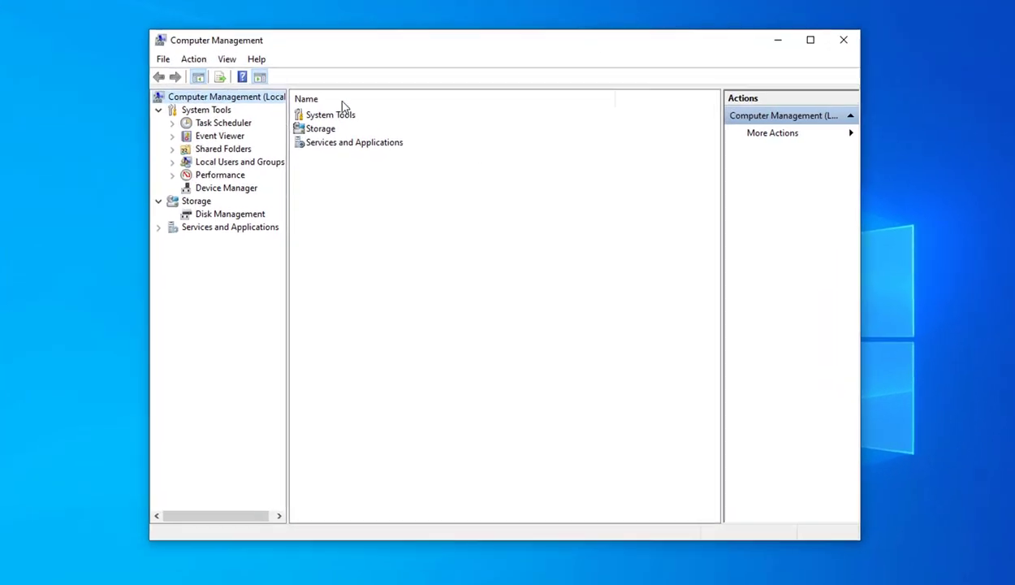
left_click(221, 220)
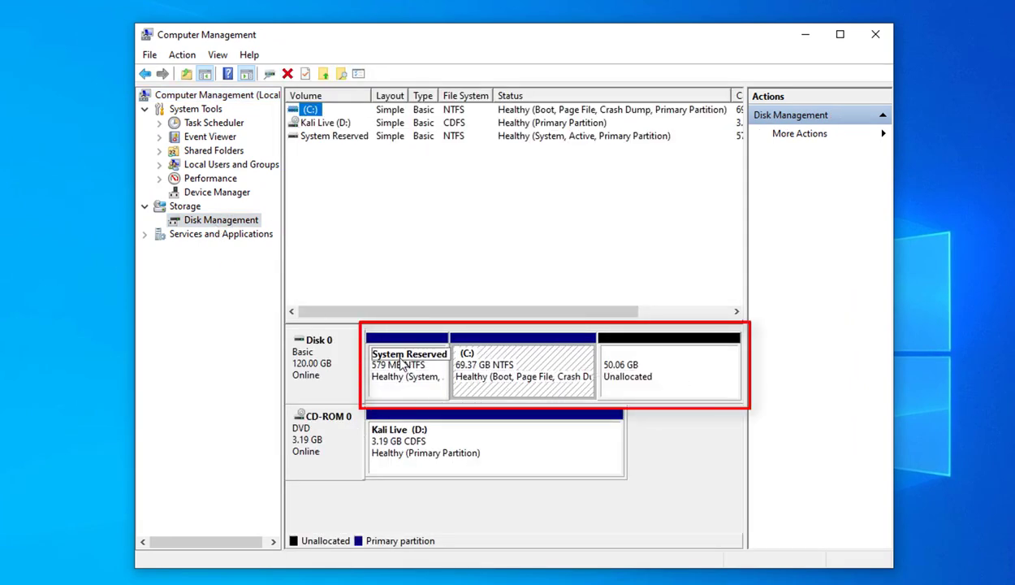
left_click(644, 371)
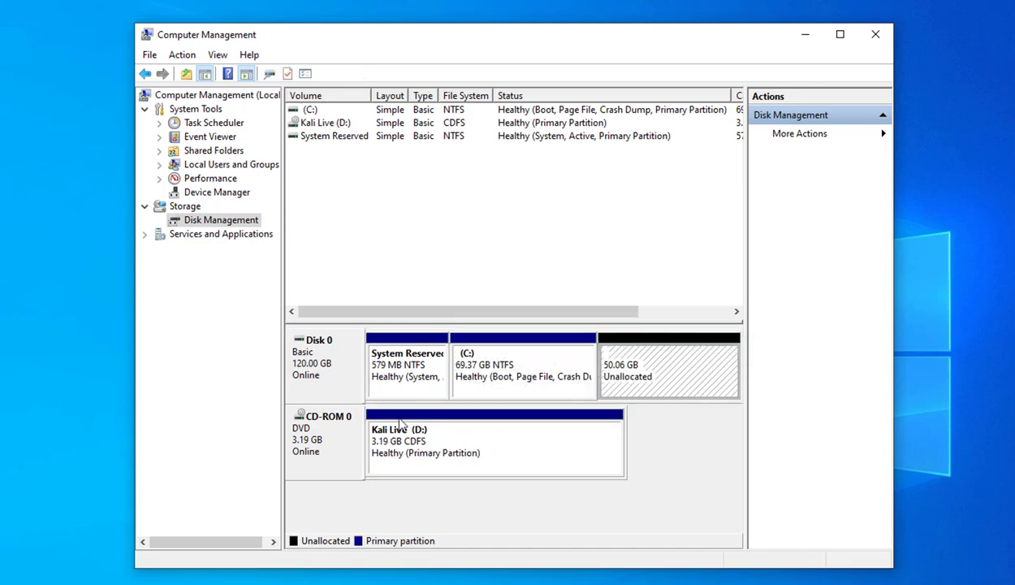
left_click(875, 36)
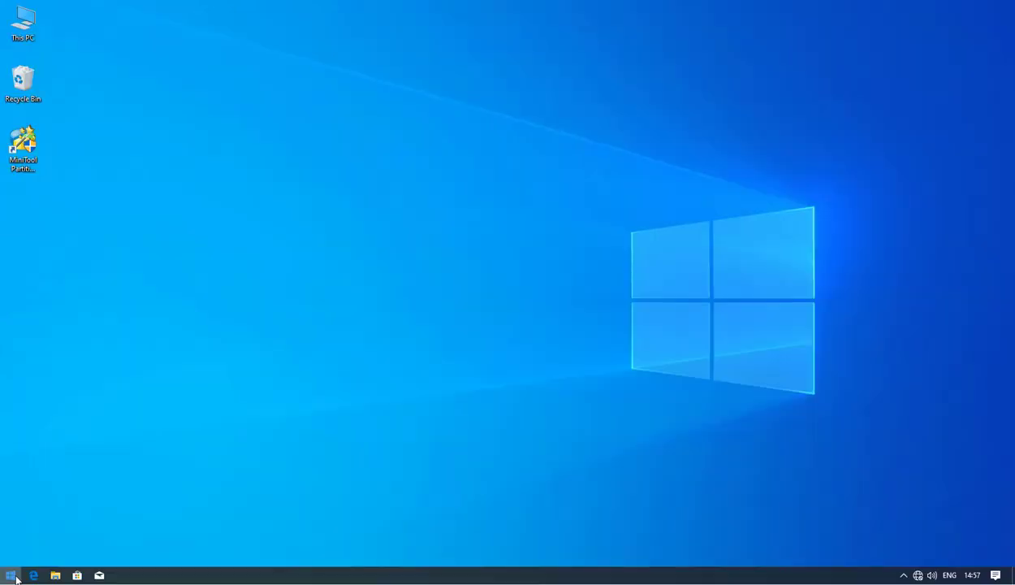
left_click(12, 573)
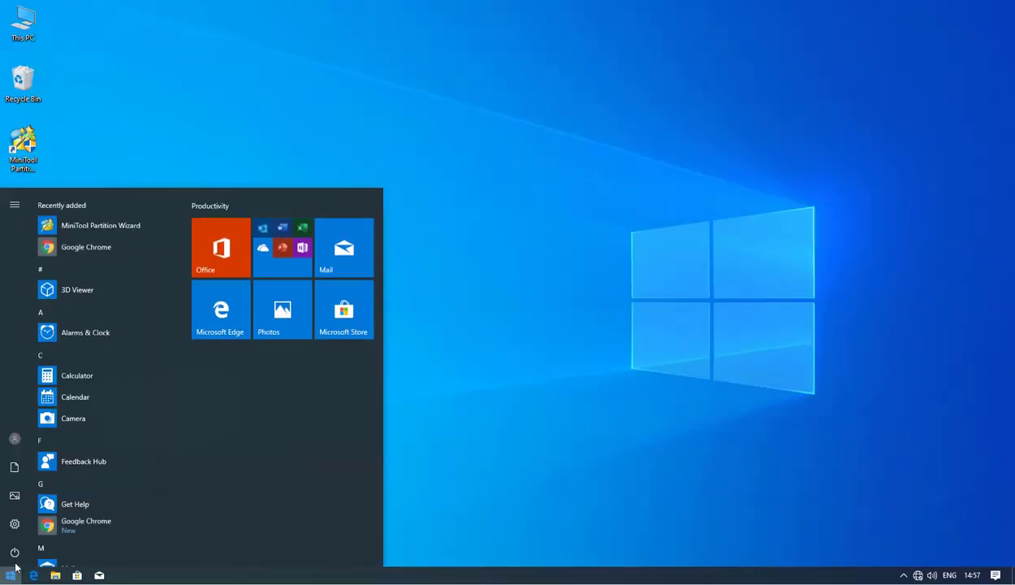
Step: Restart into PhoenixBIOS, move CD-ROM Drive to the top of the boot order, and save with F10
left_click(15, 553)
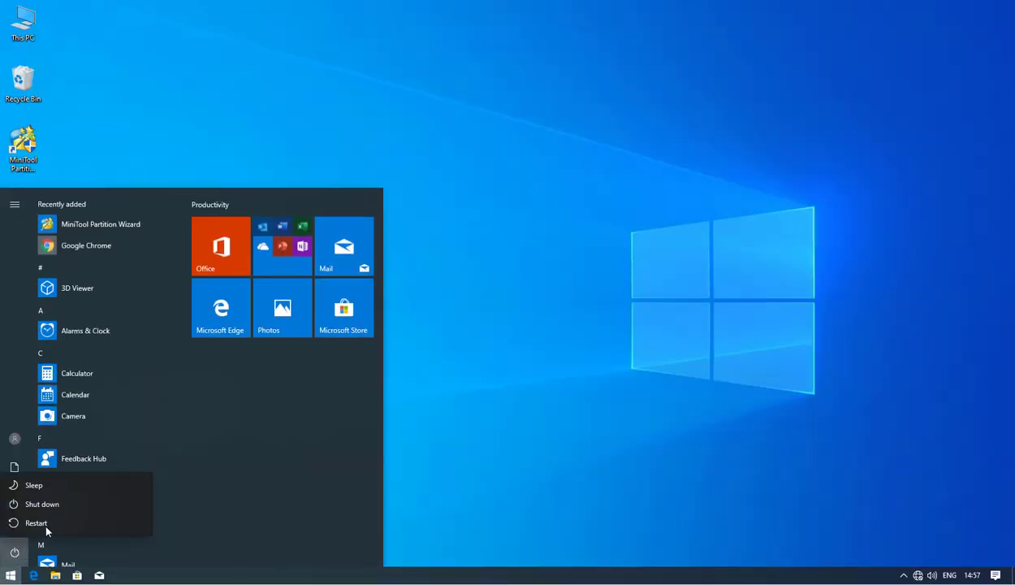
left_click(46, 524)
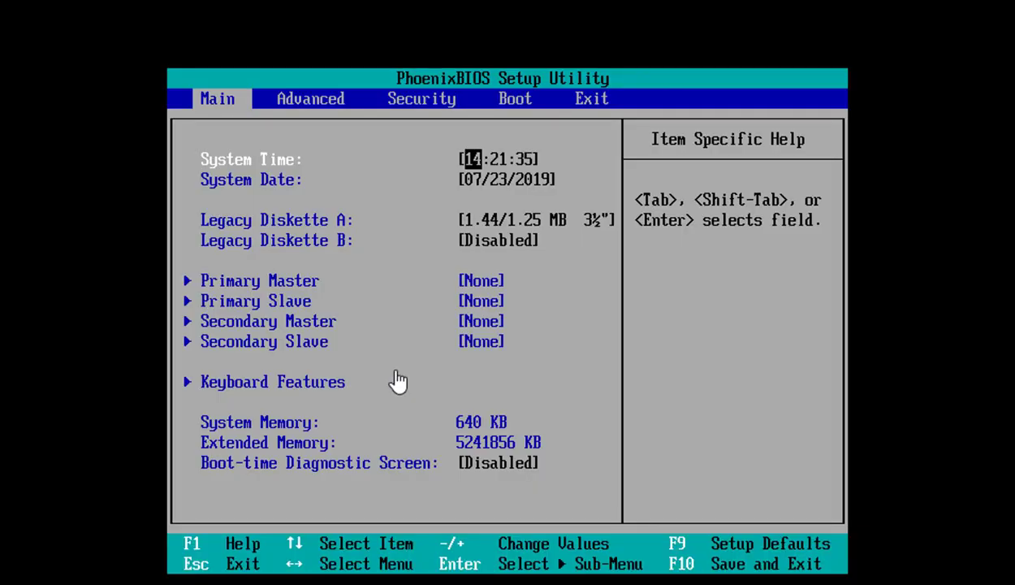
key("Right")
key("Right")
key("Right")
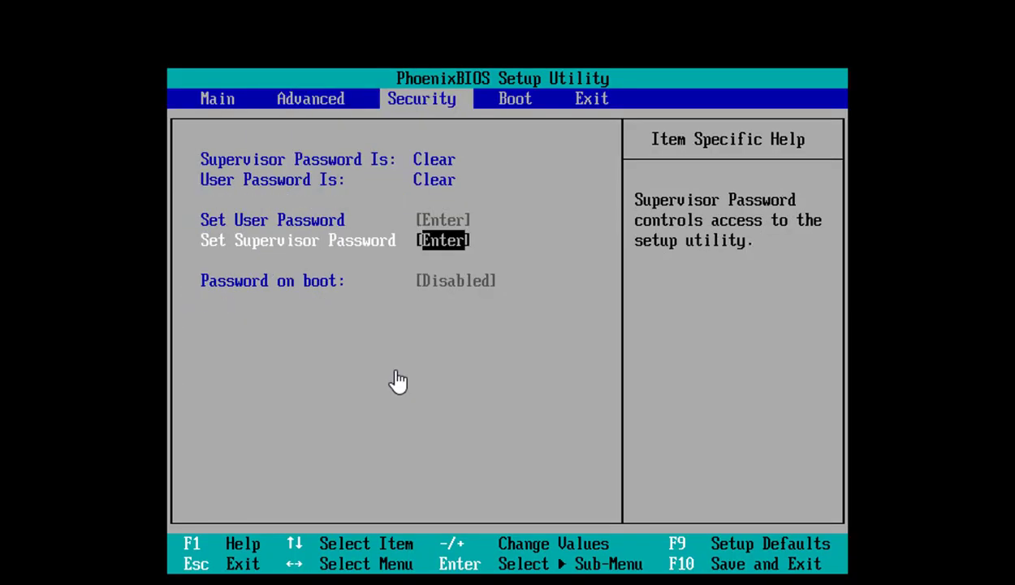
key("Down")
key("Down")
key("plus")
key("plus")
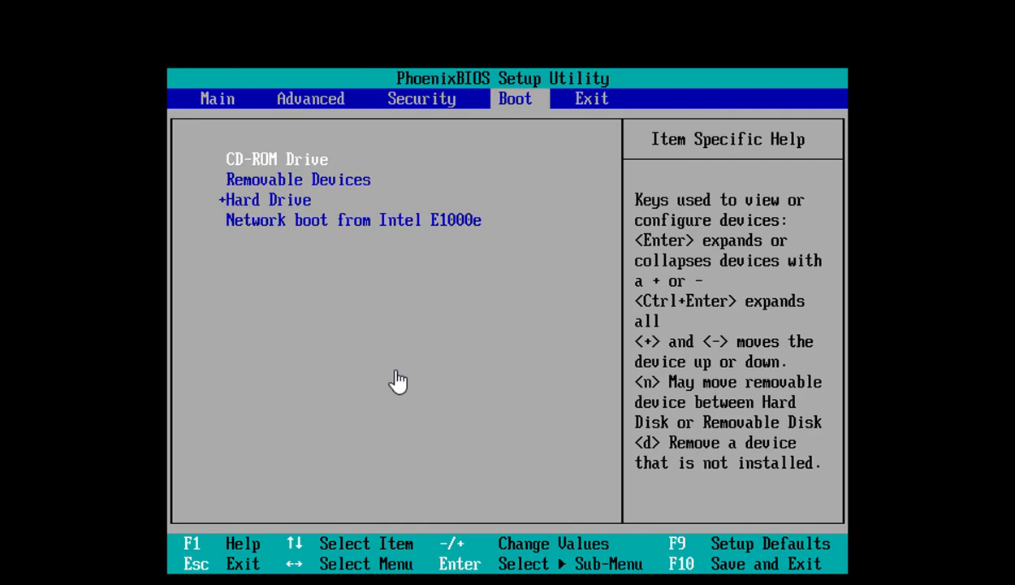
key("F10")
key("Return")
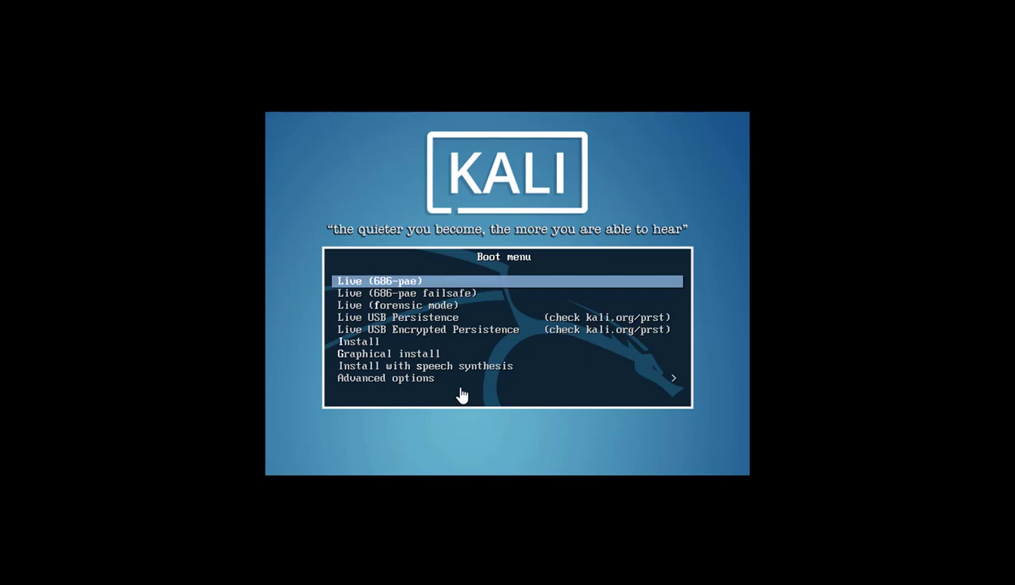
Step: Begin Graphical install with English language, India as location and the American English keymap
key("Down")
key("Down")
key("Down")
key("Down")
key("Down")
key("Down")
key("Return")
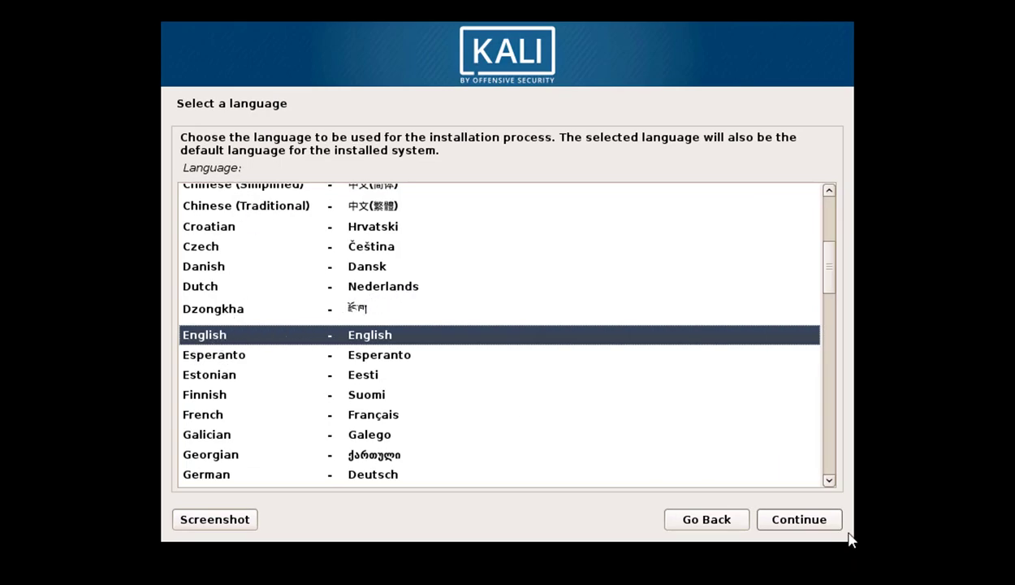
left_click(820, 526)
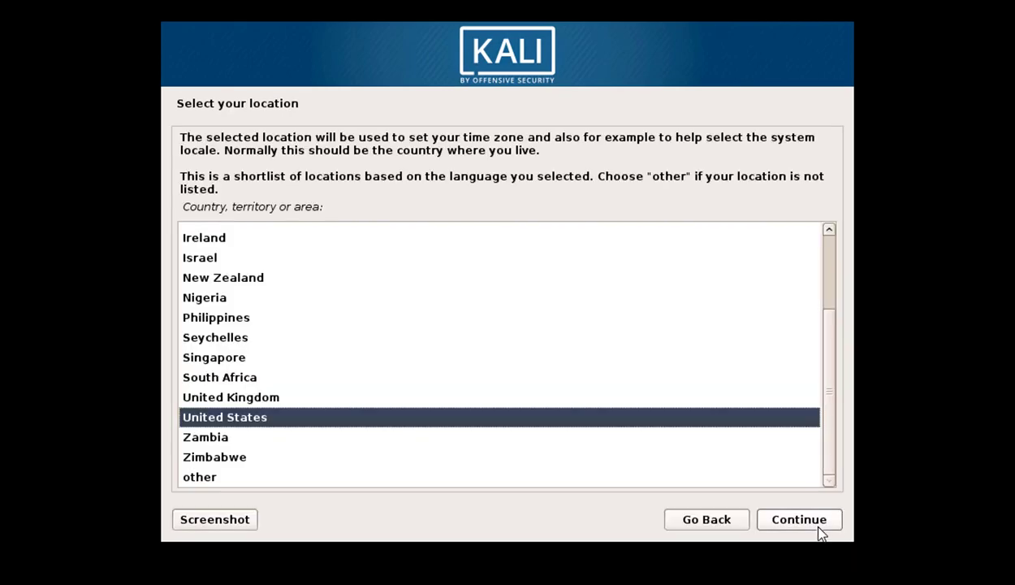
type("in")
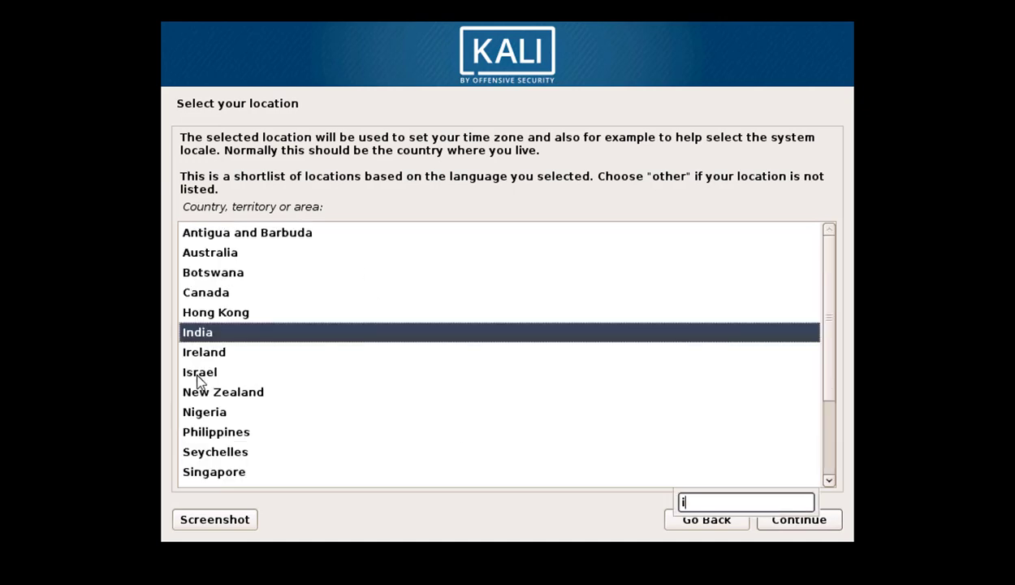
left_click(218, 340)
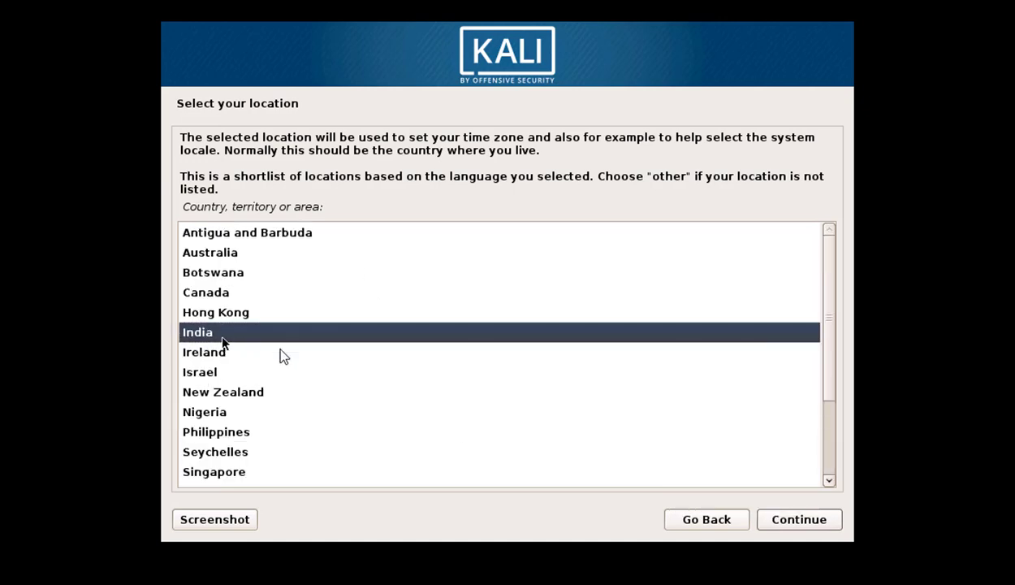
left_click(823, 526)
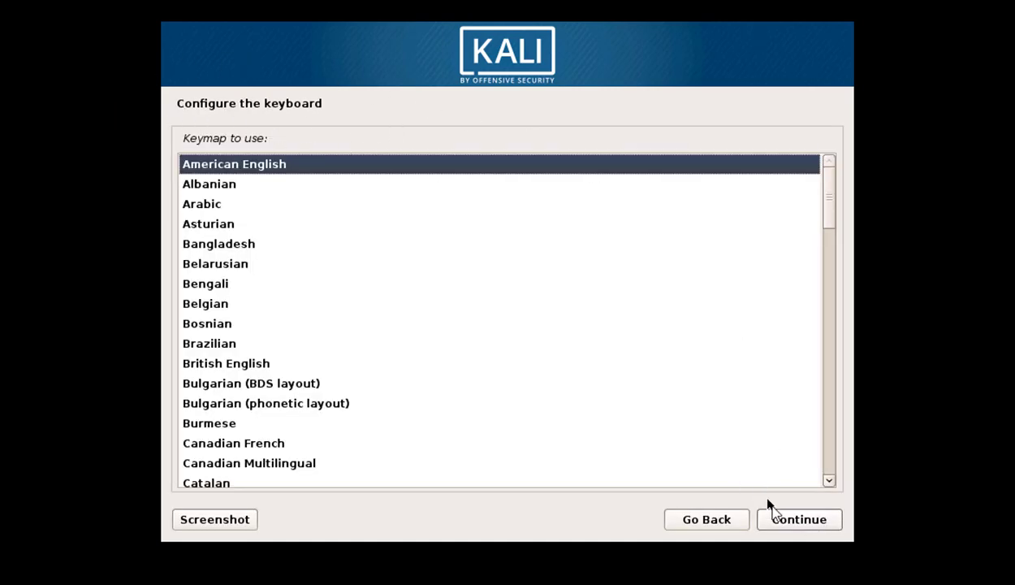
left_click(782, 519)
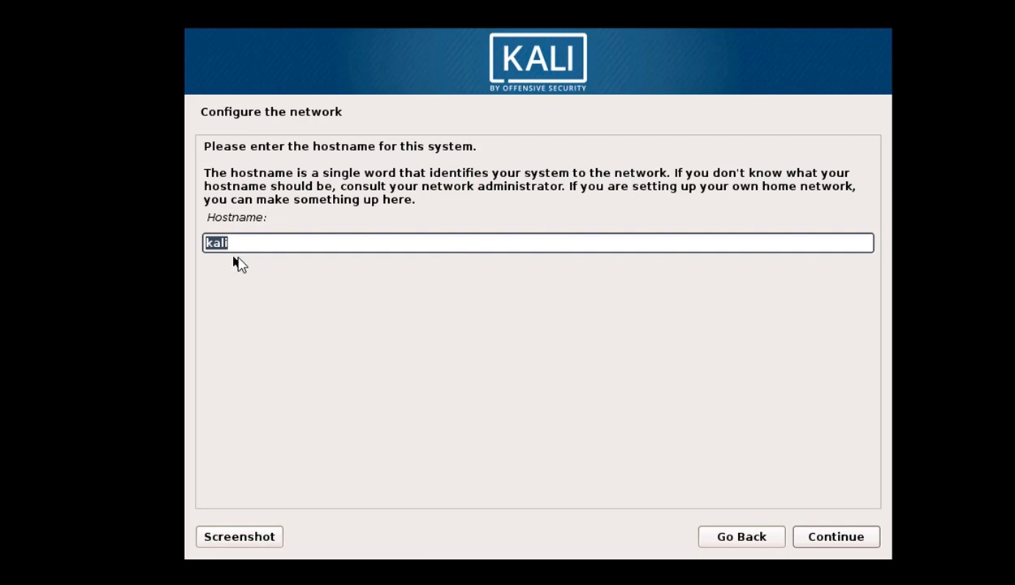
Step: Keep hostname kali, leave the domain blank, and enter the root password twice
left_click(856, 543)
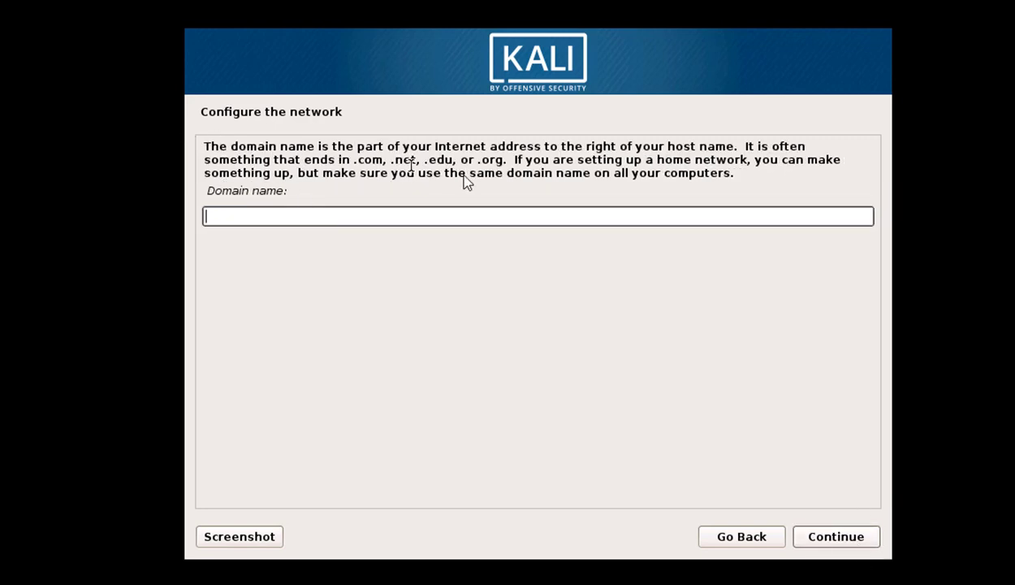
left_click(811, 542)
type("password")
key("Tab")
key("Tab")
type("password")
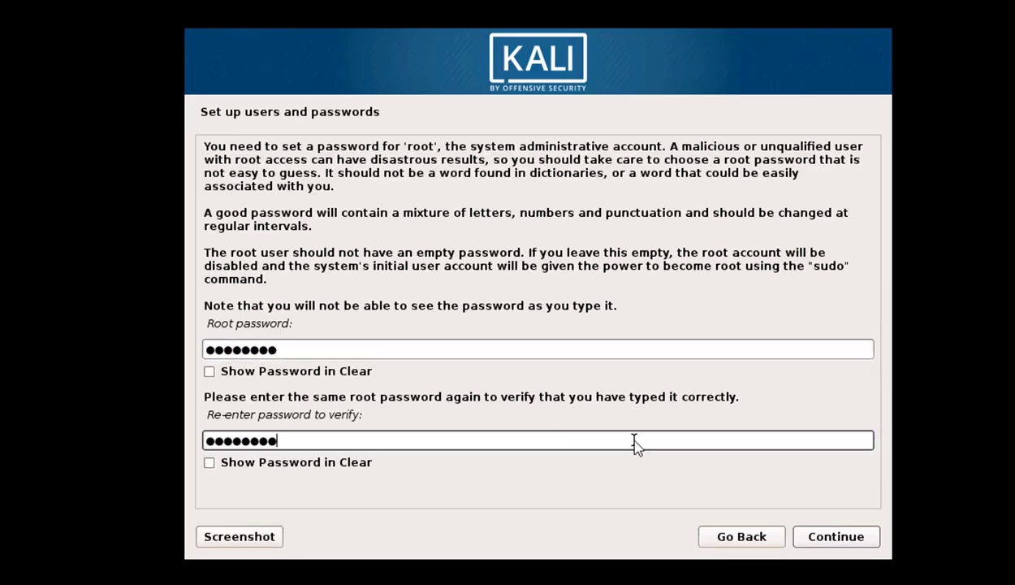
left_click(841, 542)
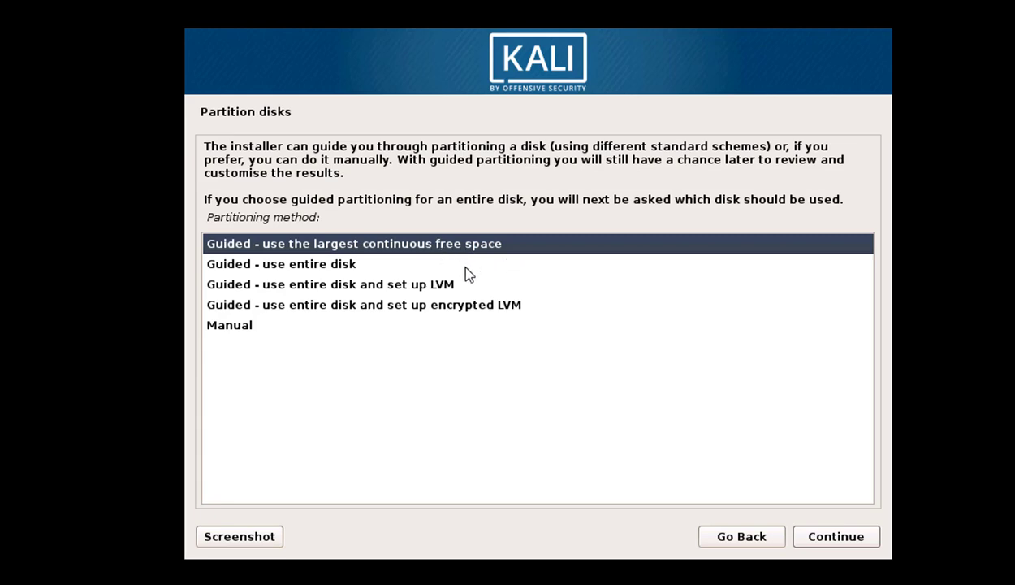
Step: Choose guided partitioning of the largest continuous free space, checking the 53.8 GB free figure
left_click(837, 538)
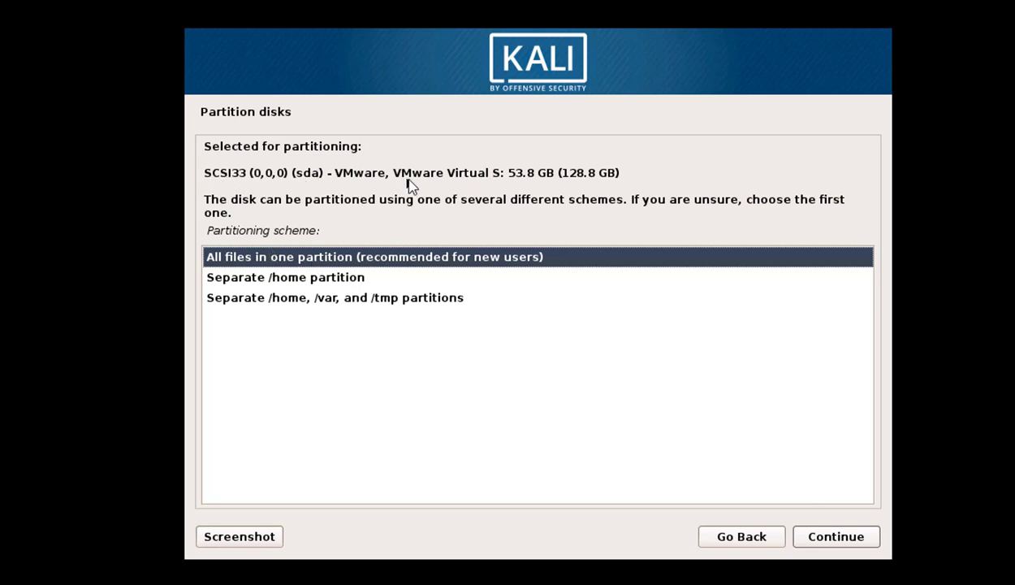
left_click(514, 173)
left_click_drag(521, 173, 621, 175)
left_click(580, 178)
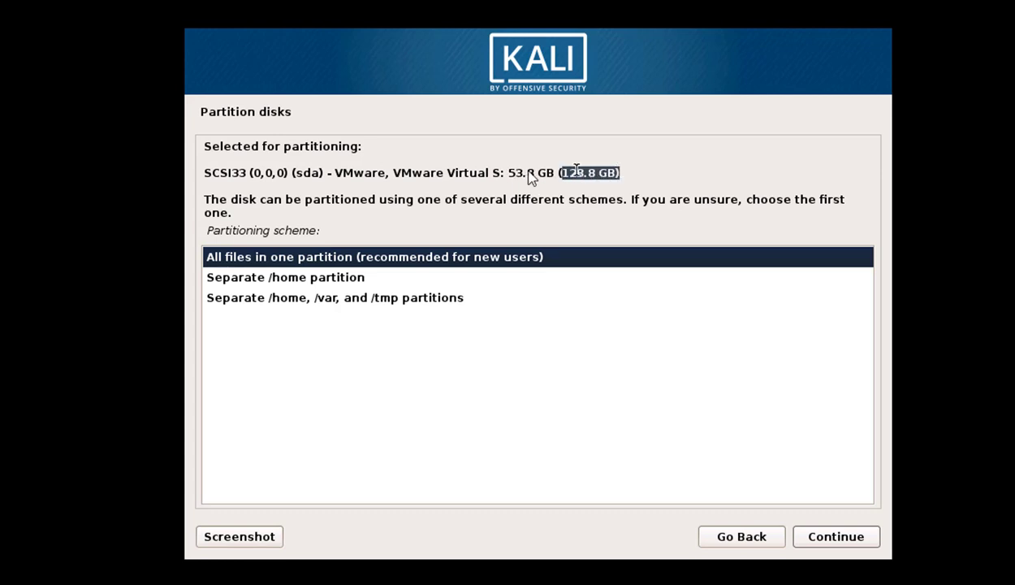
left_click_drag(509, 174, 559, 182)
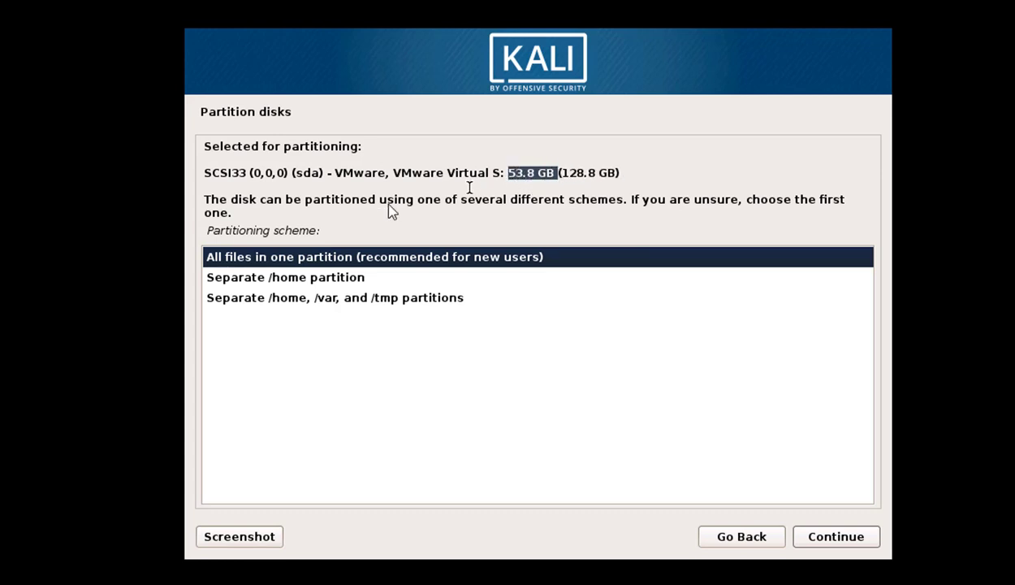
Step: Keep all files in one partition and confirm writing the ext4 and swap partitions to disk
left_click(843, 545)
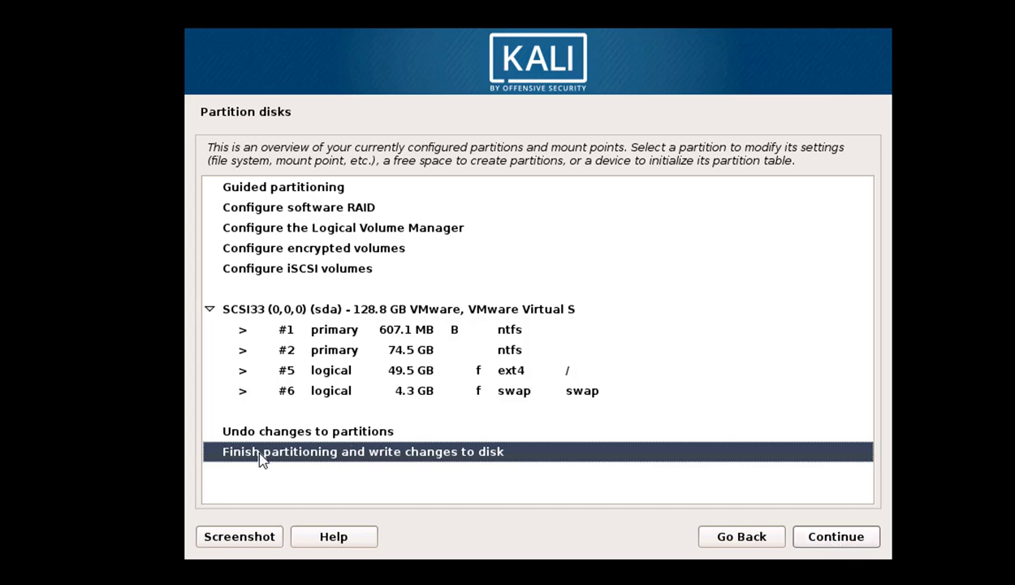
left_click(833, 539)
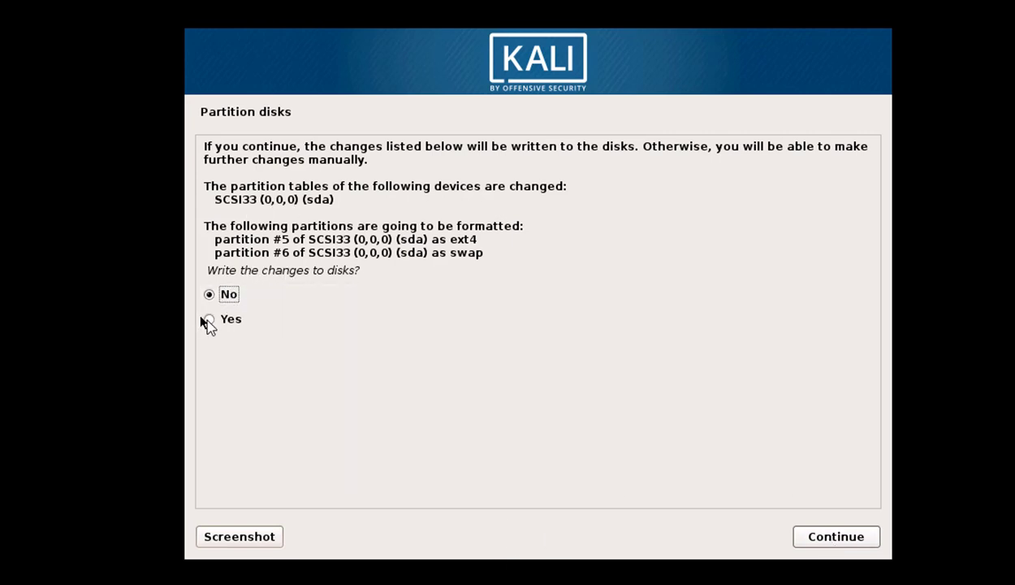
left_click(209, 322)
left_click(835, 543)
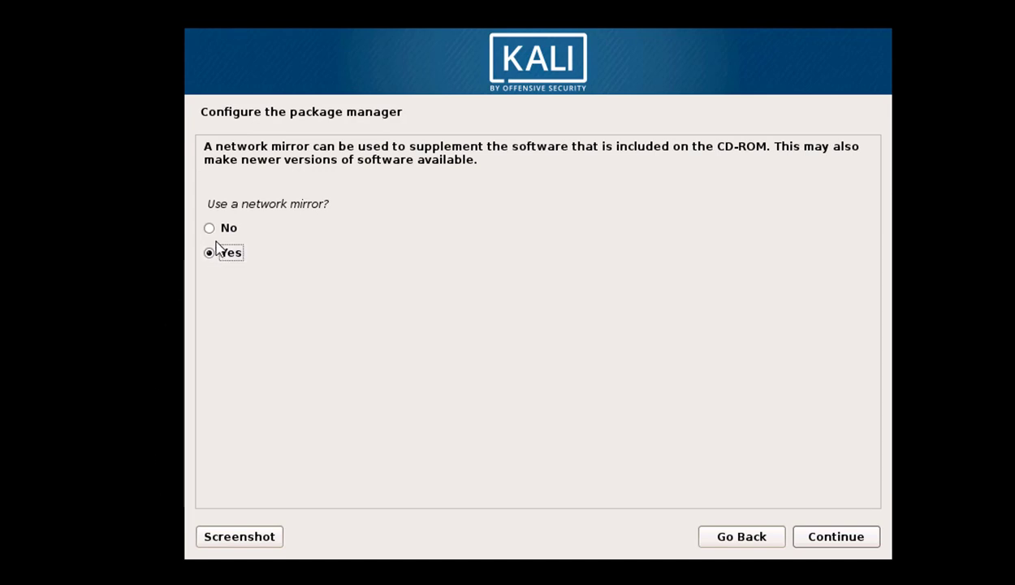
Step: Answer No to 'Use a network mirror?' and continue to the GRUB boot loader question
left_click_drag(238, 150, 393, 192)
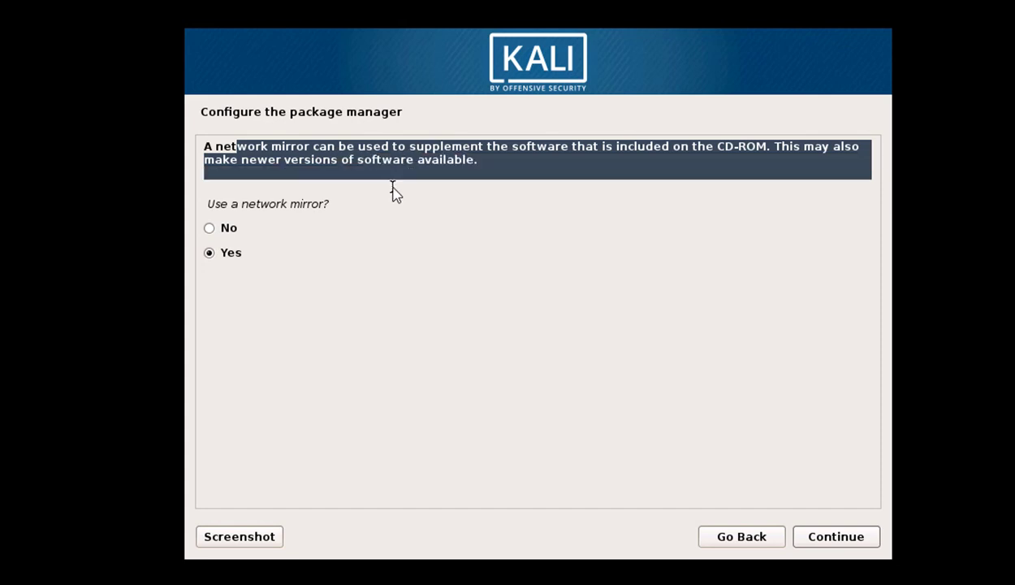
double_click(301, 205)
left_click(212, 230)
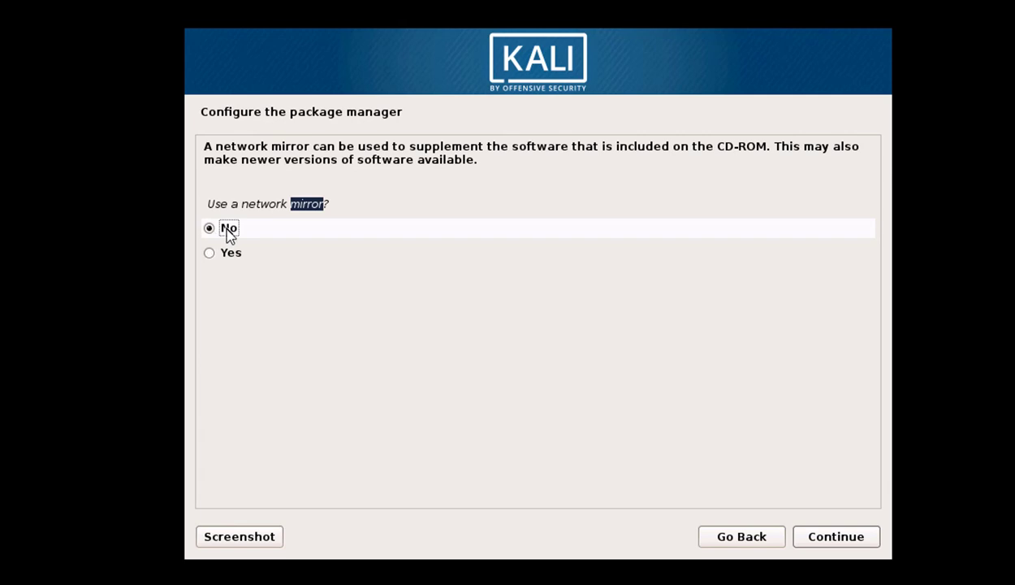
left_click(840, 546)
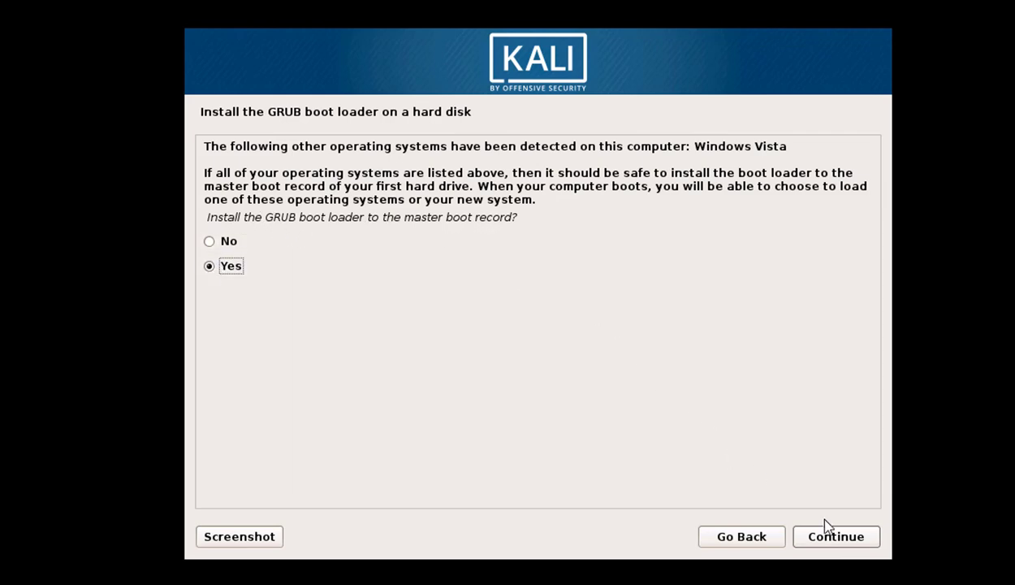
Step: Install GRUB to the master boot record on /dev/sda, finish installing, and enter BIOS setup with F2
left_click(836, 536)
left_click(217, 240)
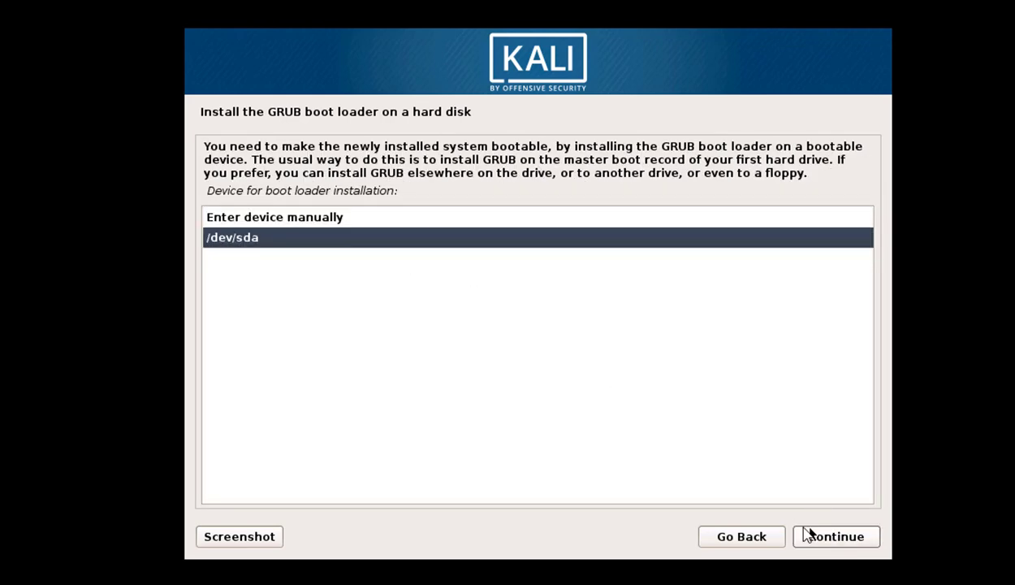
left_click(837, 540)
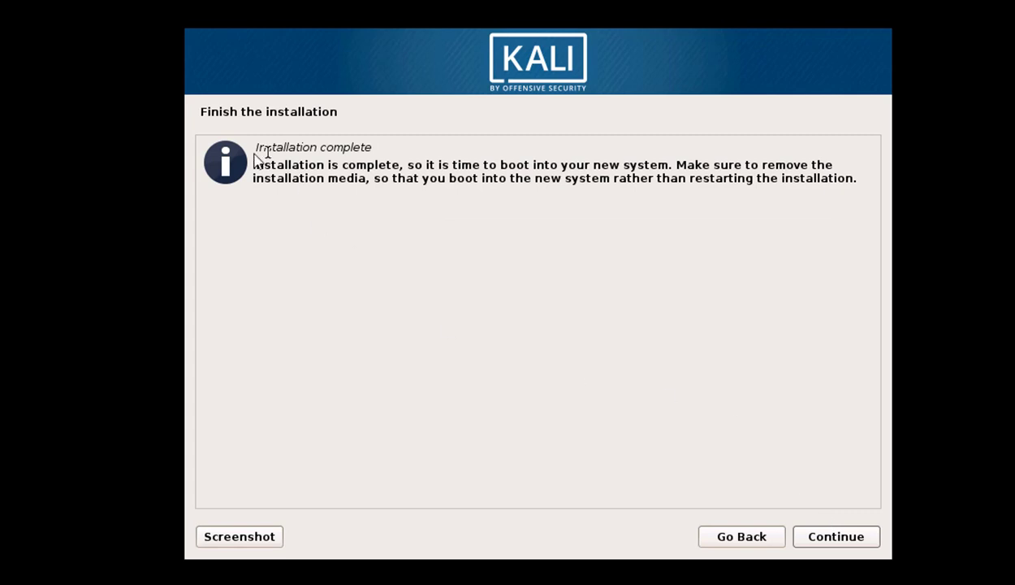
left_click(834, 537)
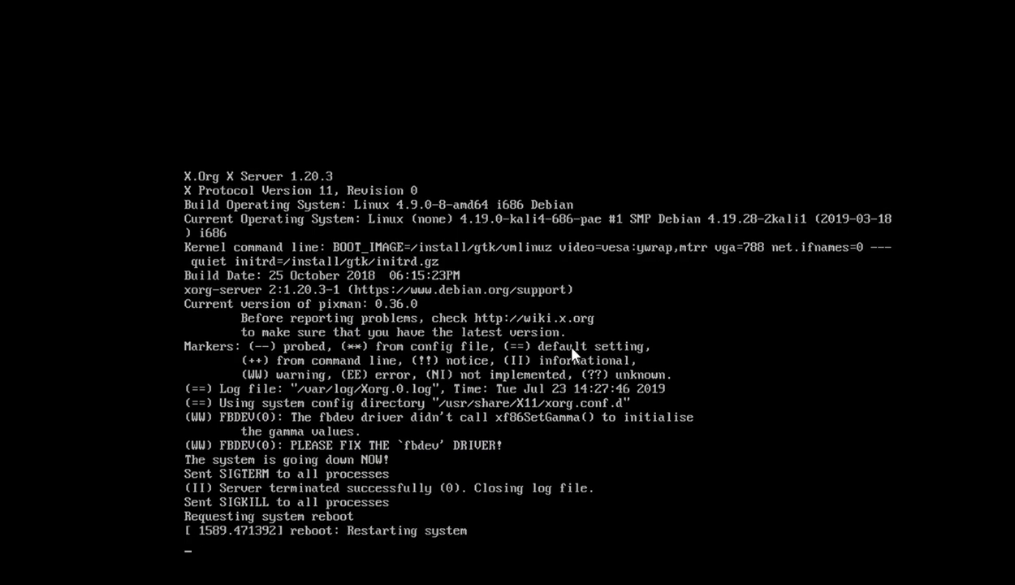
key("F2")
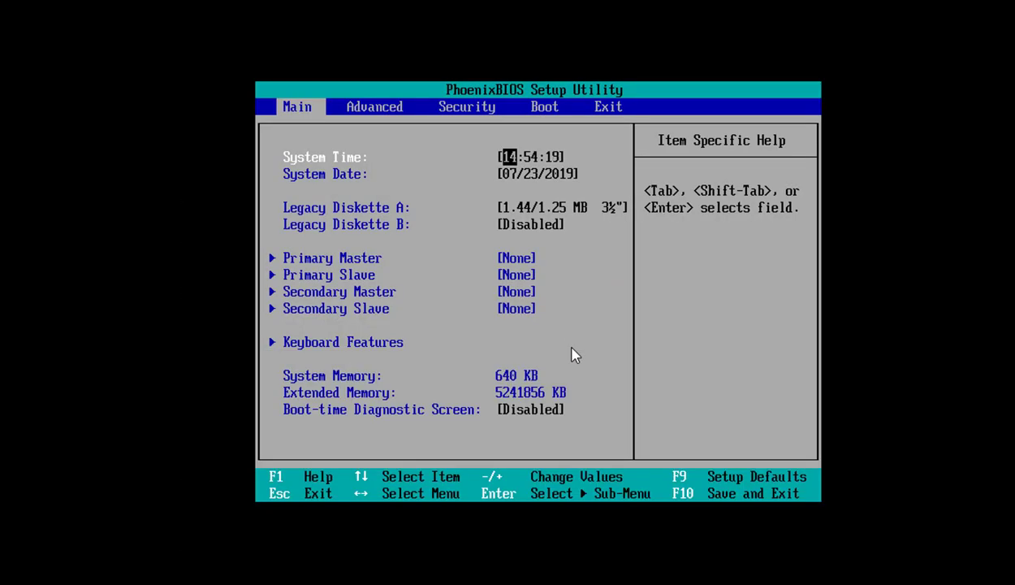
Step: Set boot order to Hard Drive, Removable Devices, then CD-ROM Drive, and save with F10
key("Right")
key("Right")
key("Right")
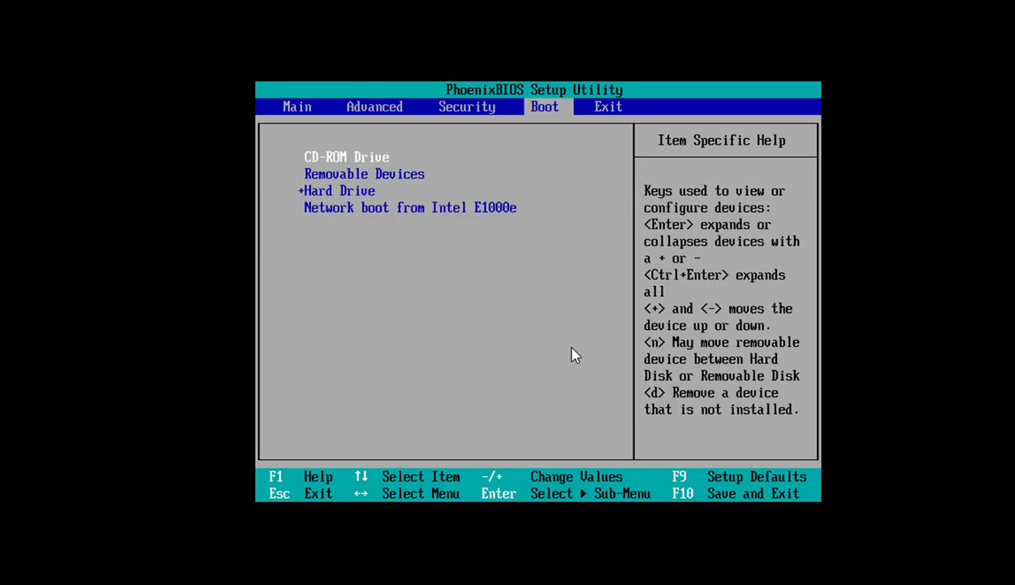
key("Down")
key("Down")
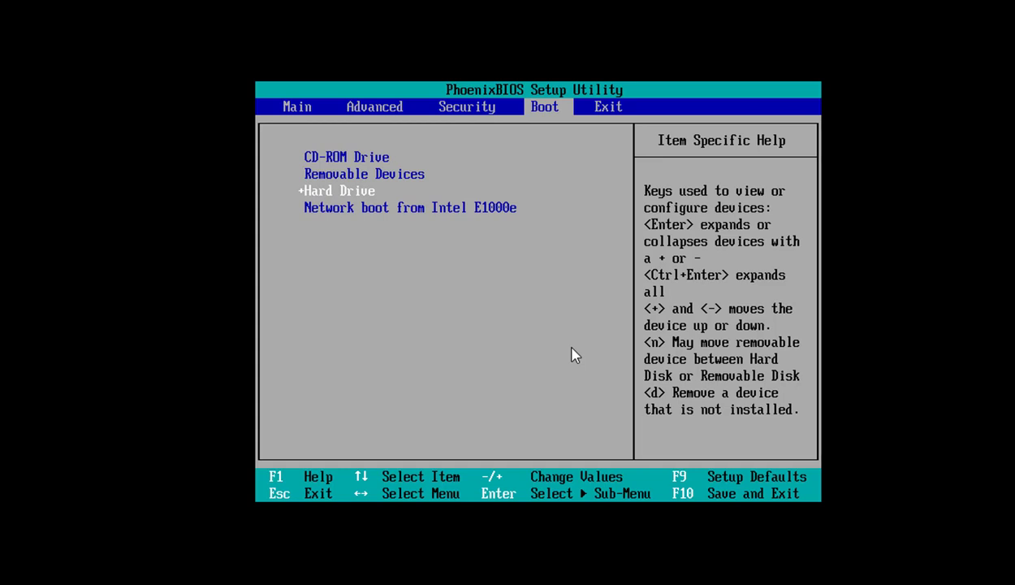
key("plus")
key("plus")
key("Down")
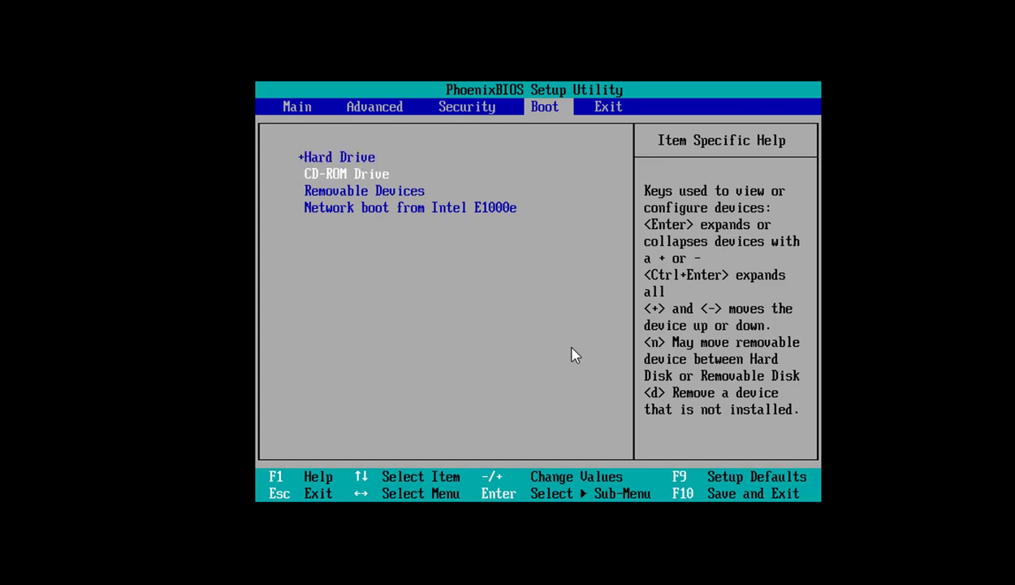
key("Down")
key("plus")
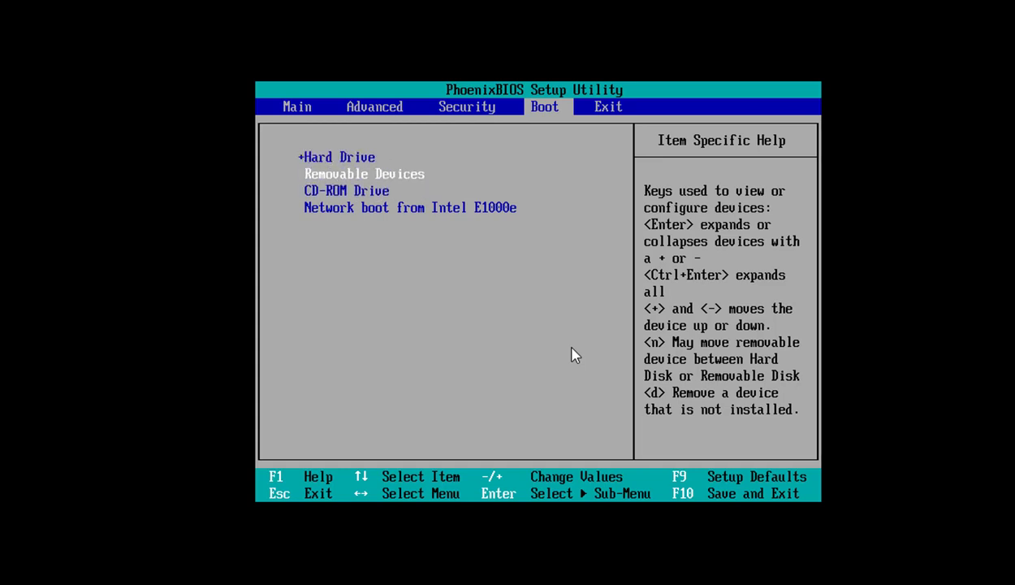
key("F10")
key("Return")
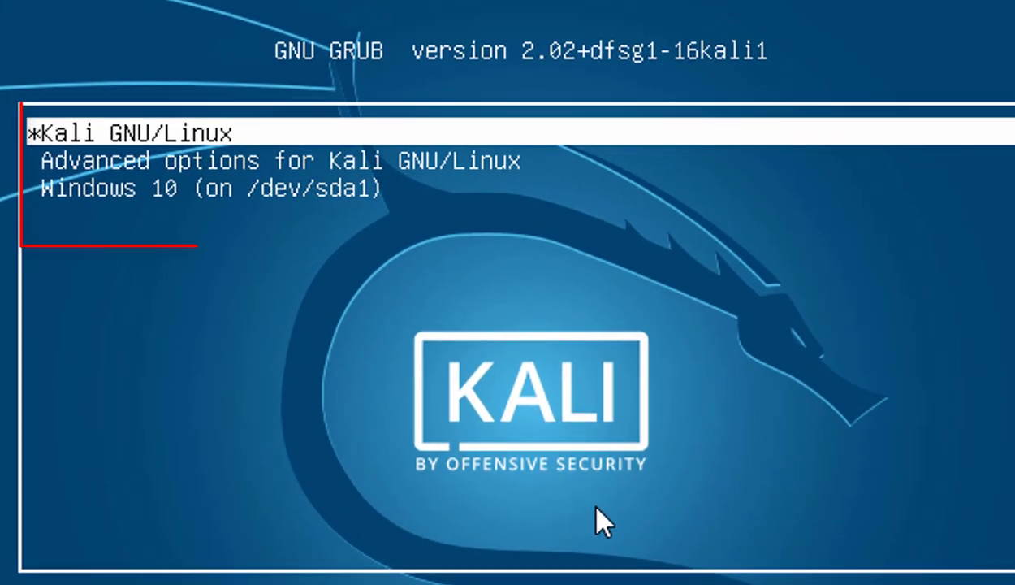
Step: Boot the Windows 10 (on /dev/sda1) entry from the GRUB menu
key("Down")
key("Down")
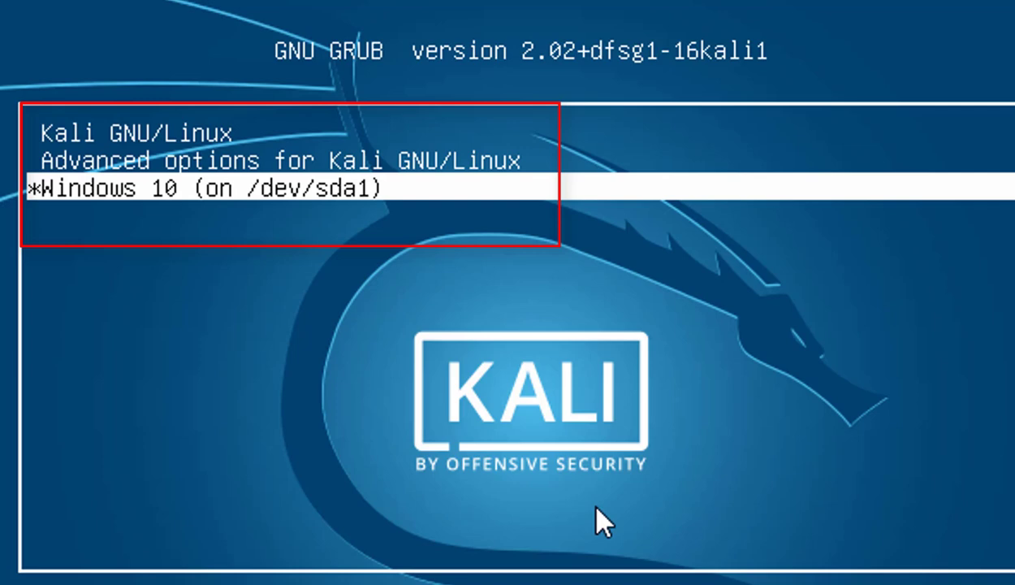
key("Return")
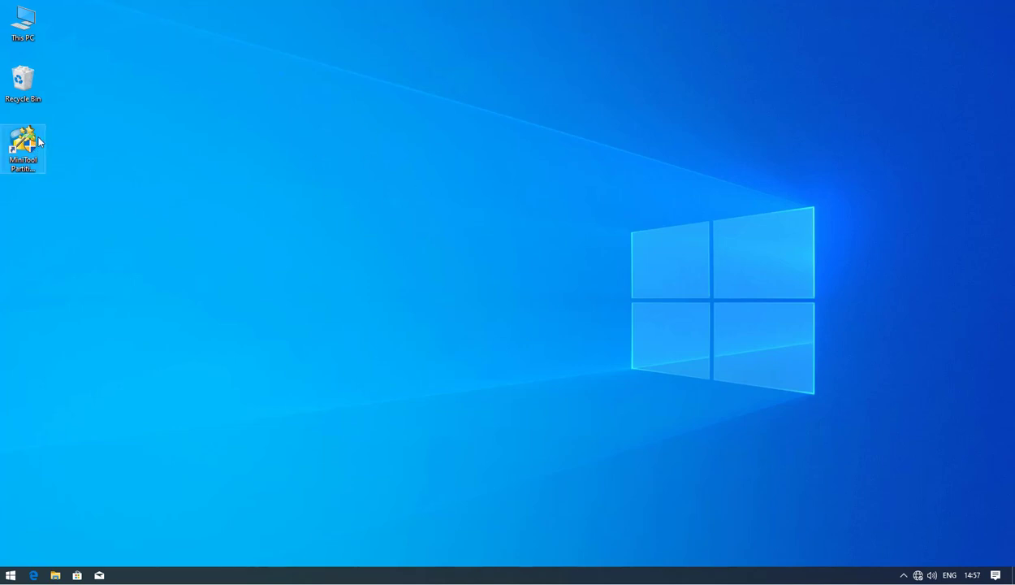
Step: Open This PC, select Local Disk (C:), then close the window
double_click(24, 23)
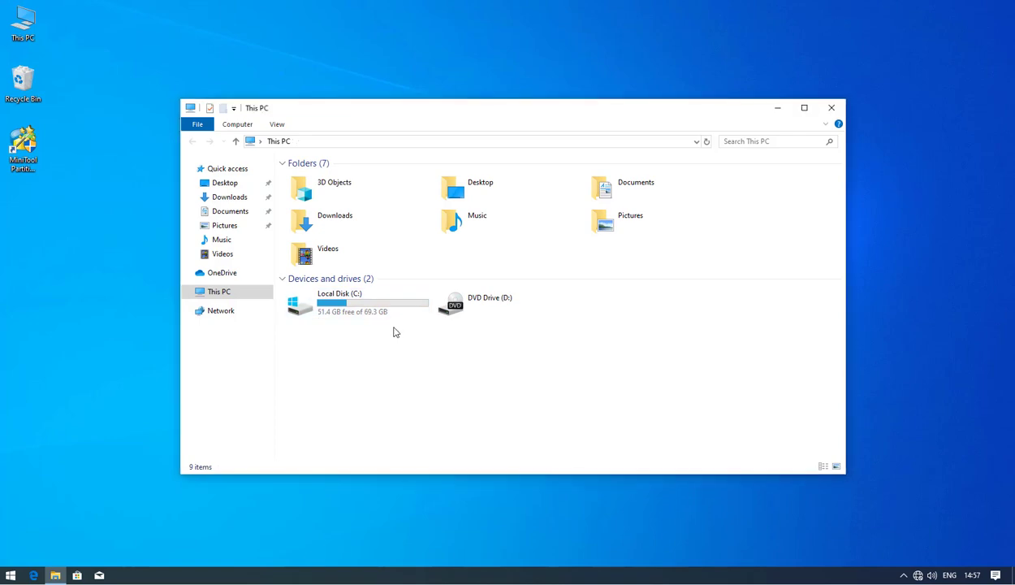
left_click(402, 311)
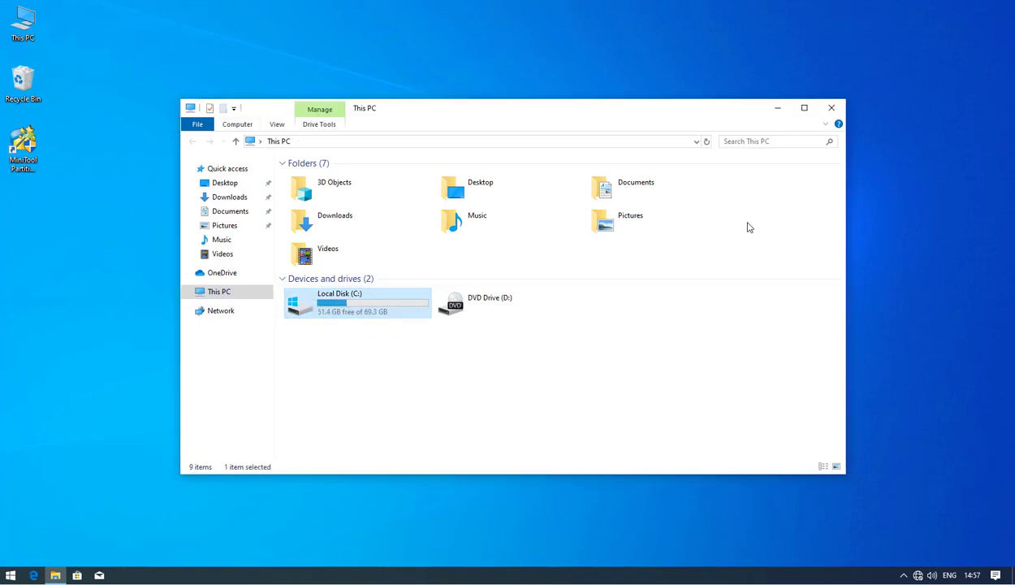
left_click(830, 107)
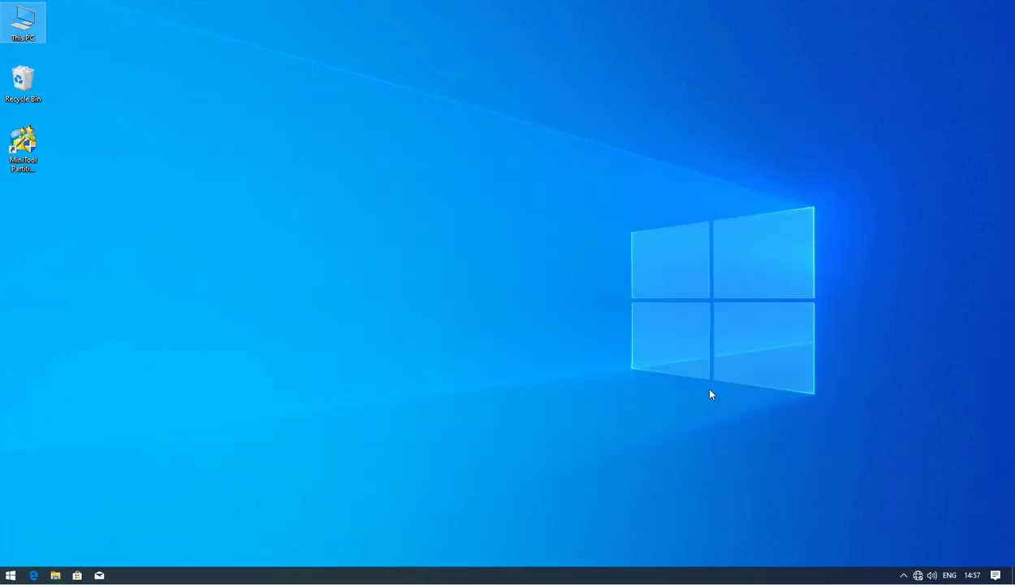
left_click(511, 170)
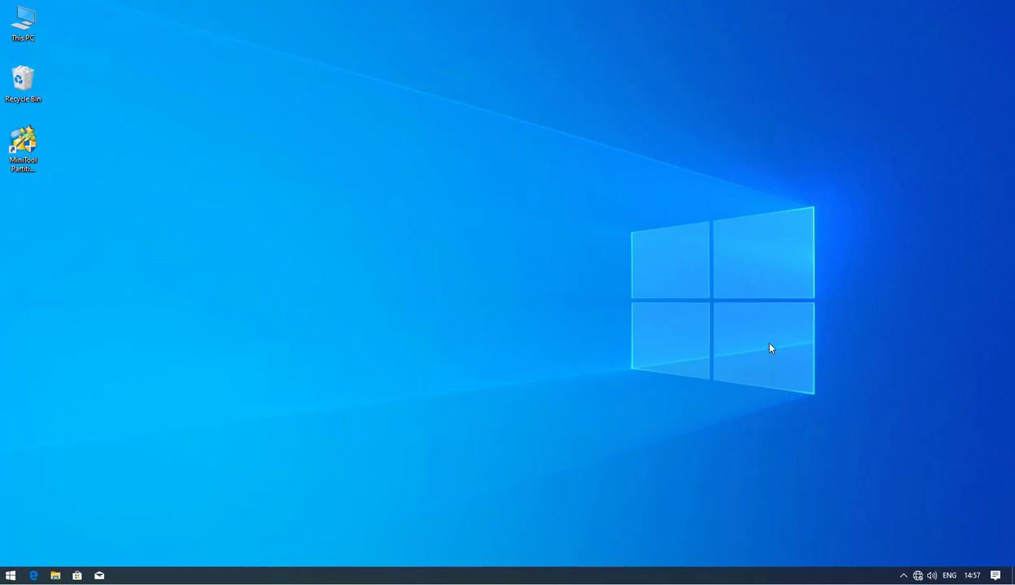
Step: Restart Windows 10 from the Start menu's power options
left_click(11, 575)
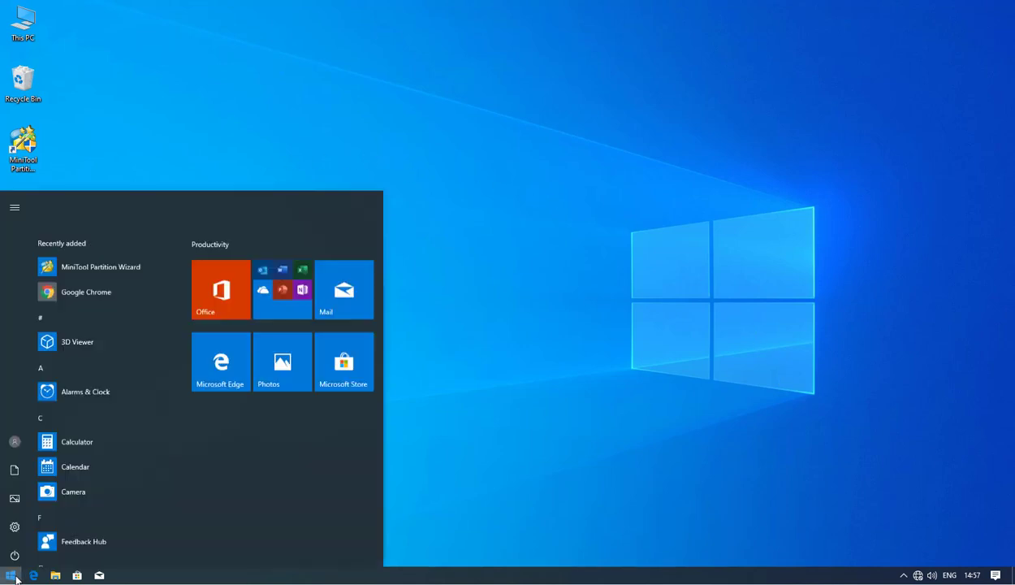
left_click(15, 553)
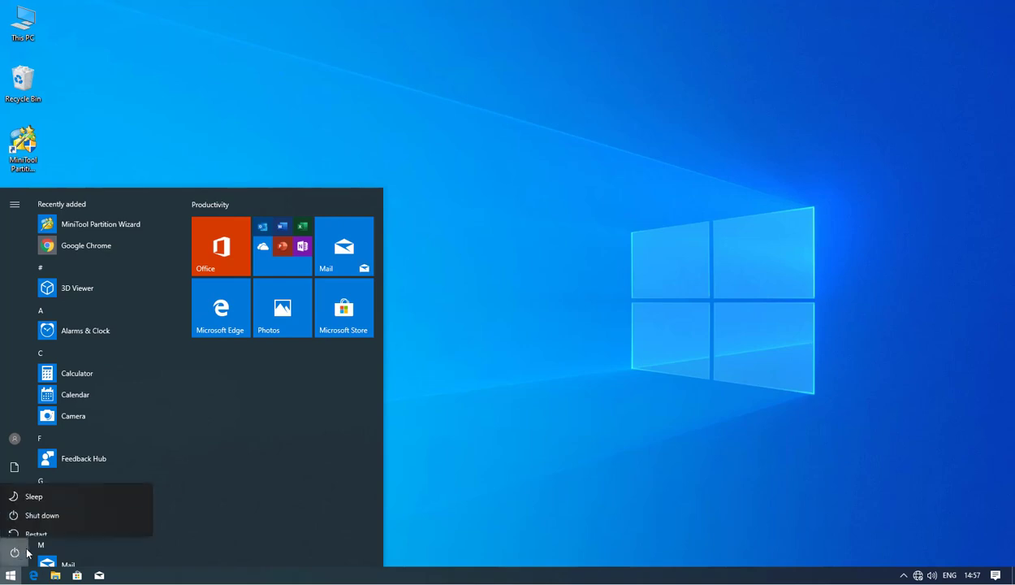
left_click(35, 523)
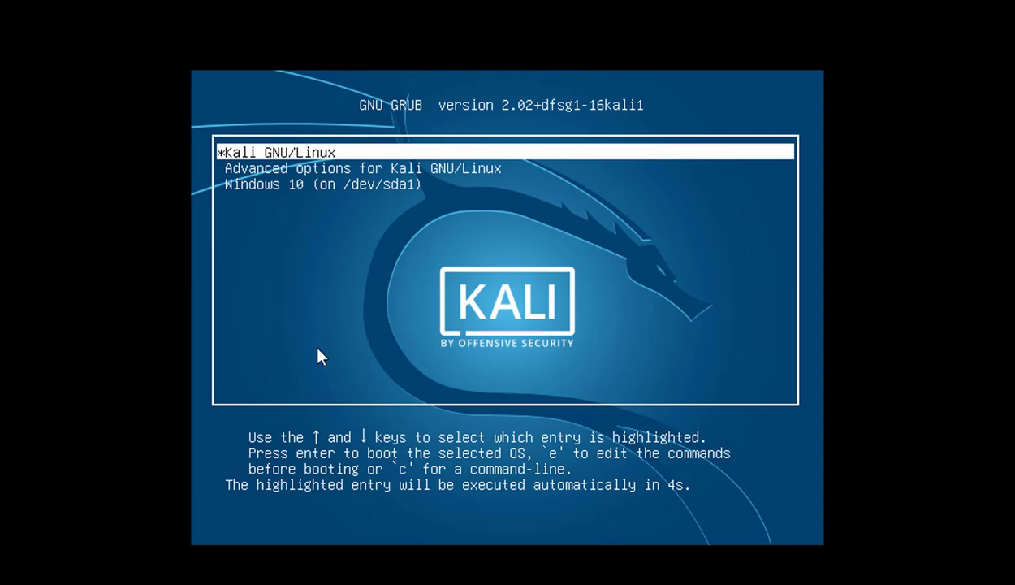
Step: Stop the GRUB countdown and boot Kali GNU/Linux
key("Down")
key("Down")
key("Up")
key("Up")
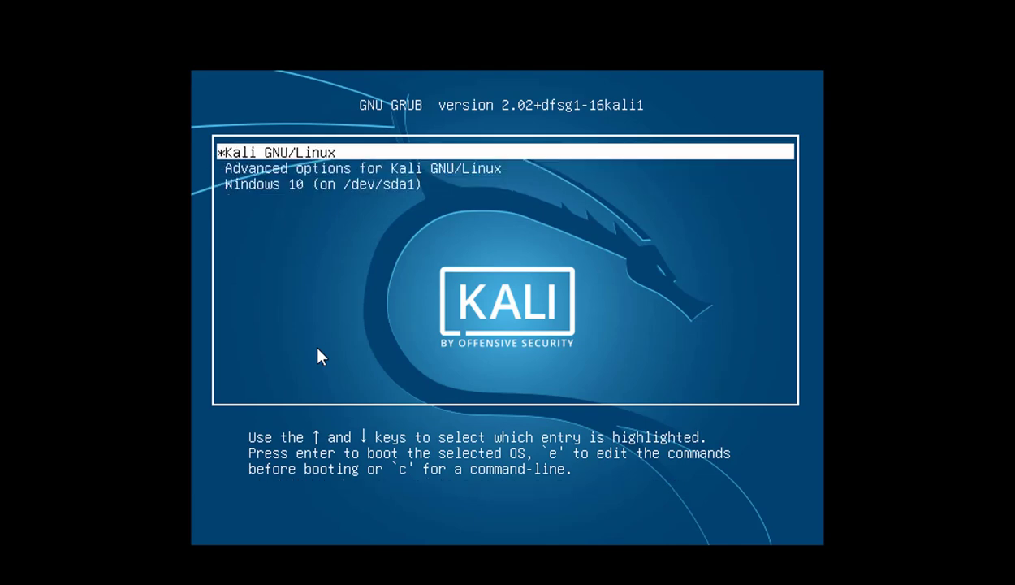
key("Return")
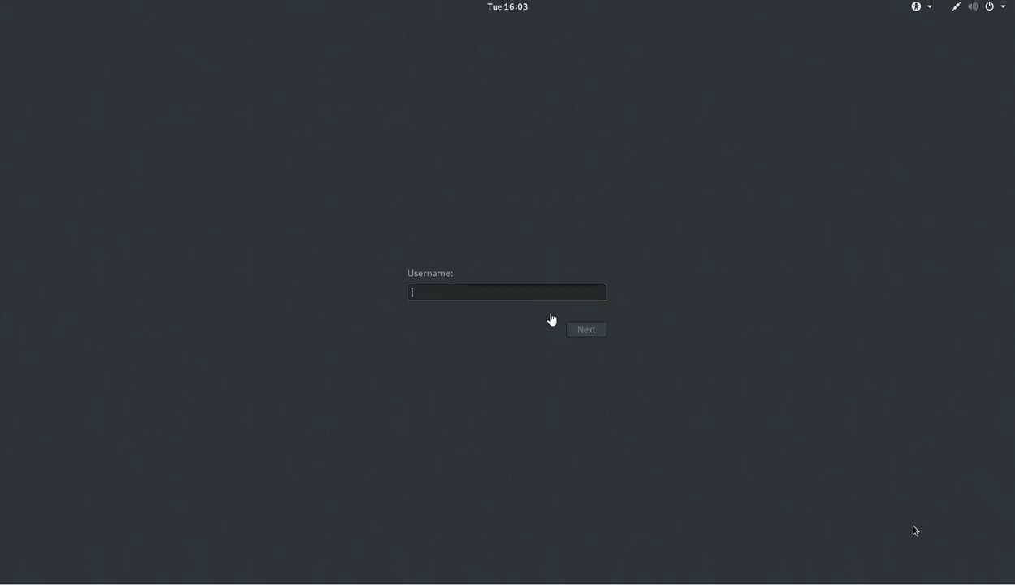
Step: Sign in at the Kali login screen as root with the account password
type("root")
key("Return")
type("password")
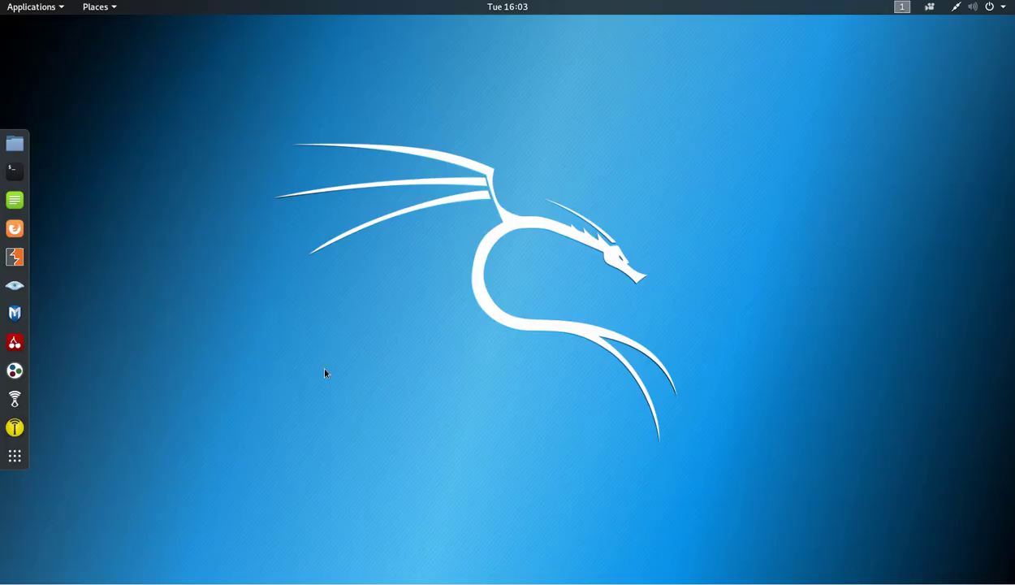
left_click(16, 172)
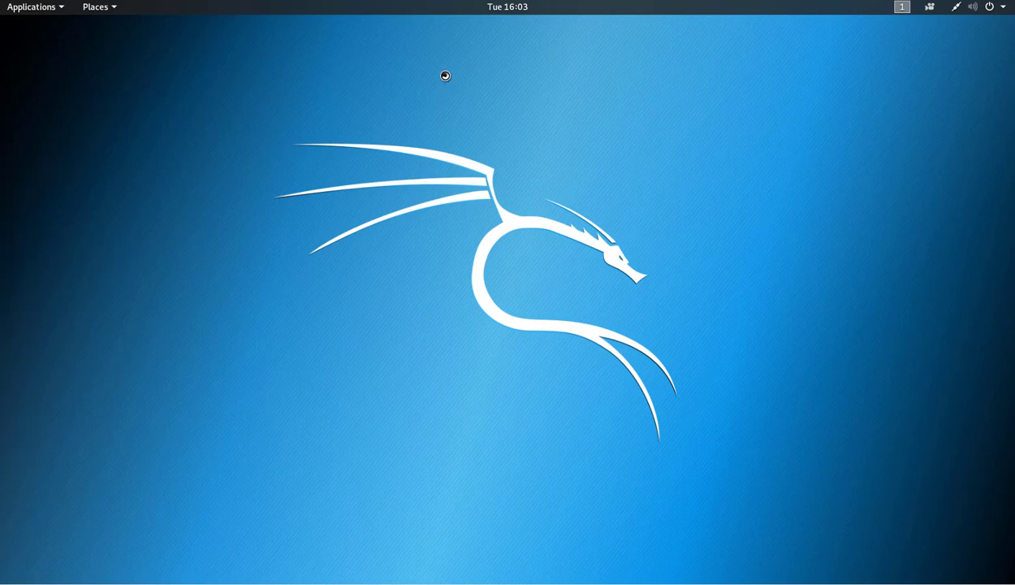
left_click_drag(347, 115, 617, 94)
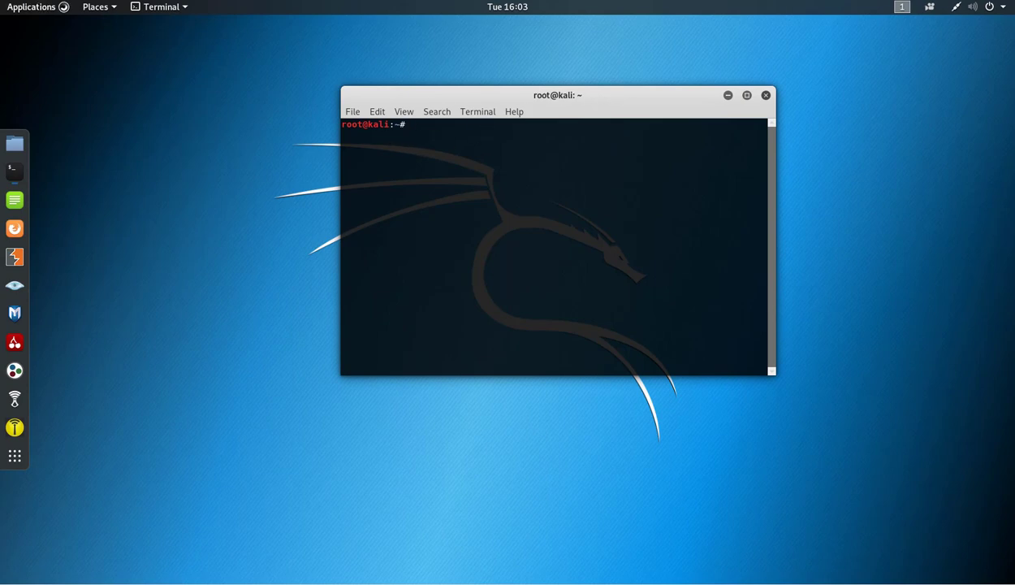
left_click(63, 6)
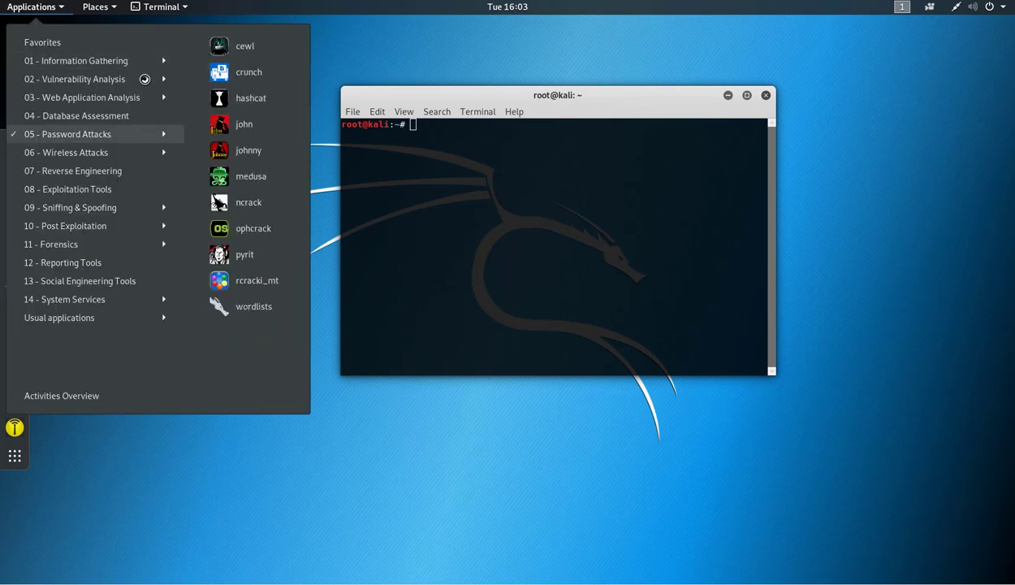
mouse_move(128, 57)
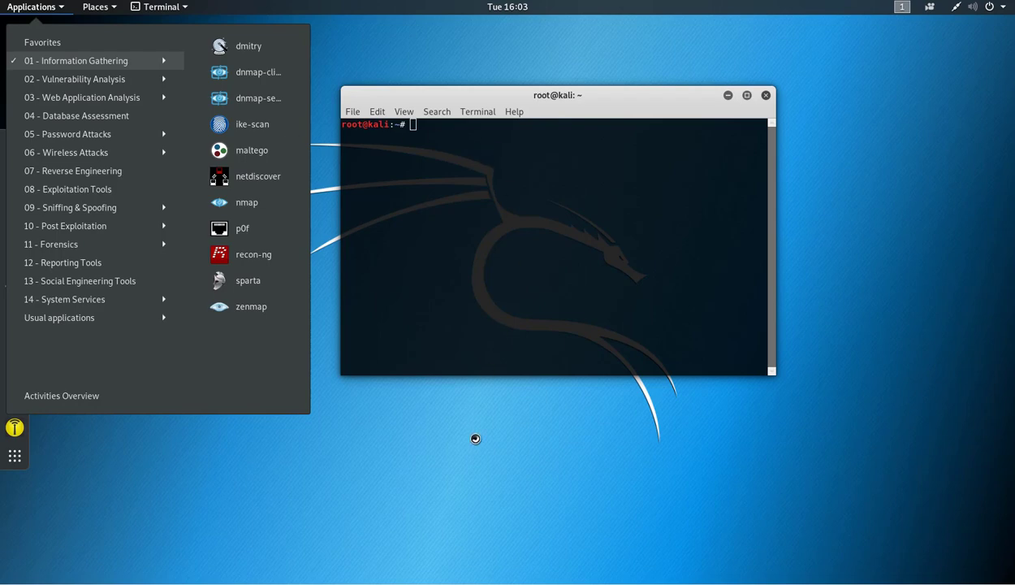
left_click(475, 438)
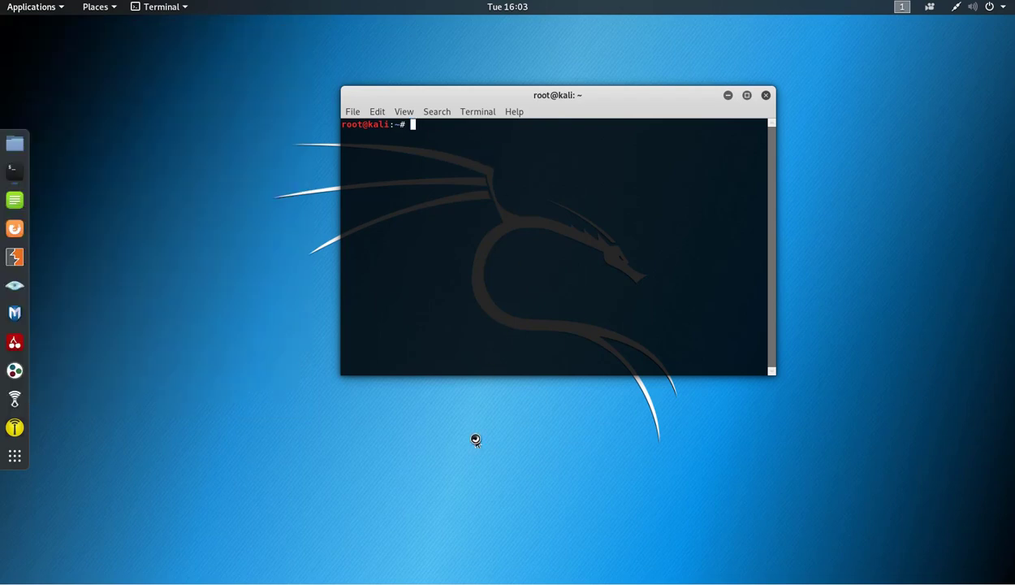
left_click(764, 95)
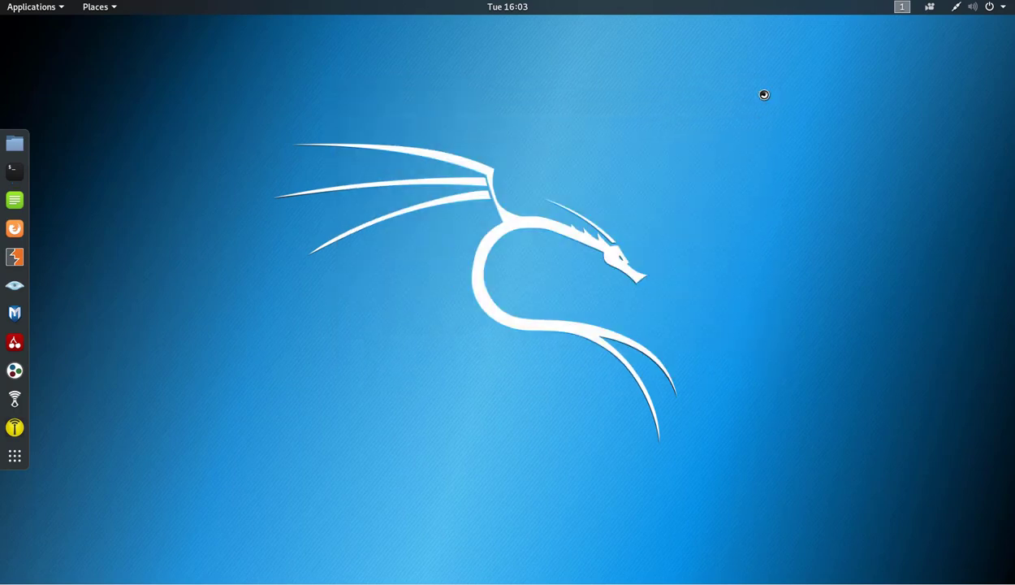